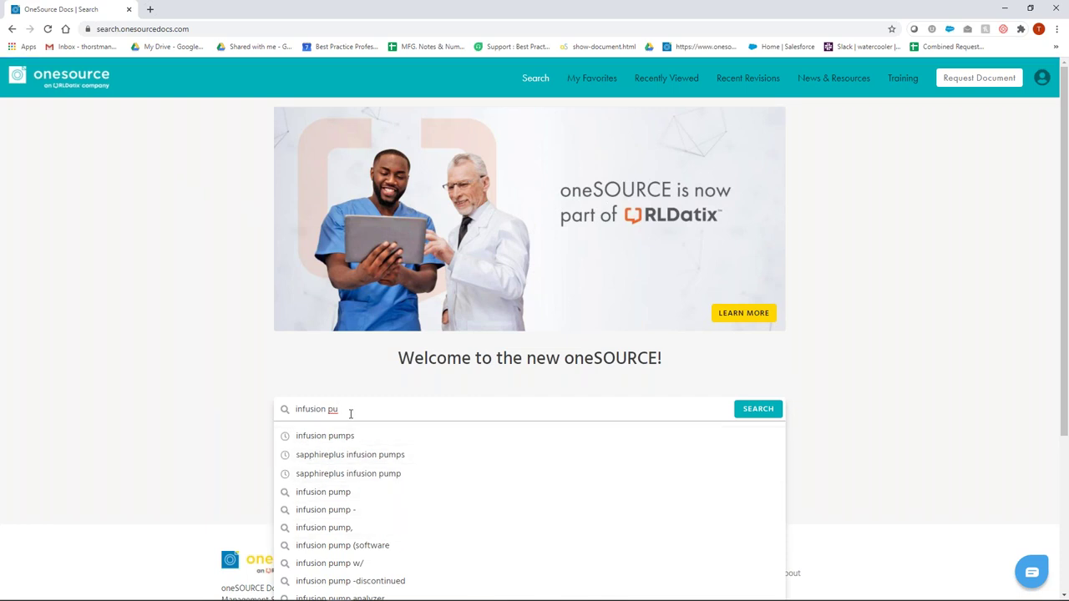
# Search the document library for "infusion pumps" and show the results as a table
pyautogui.write('mps')
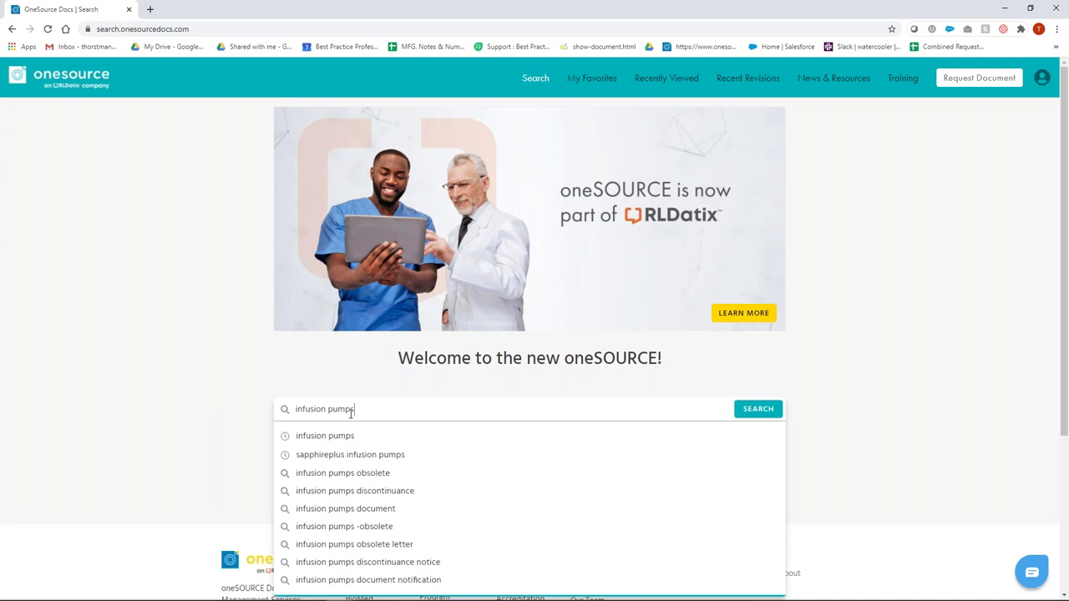
pyautogui.press('Return')
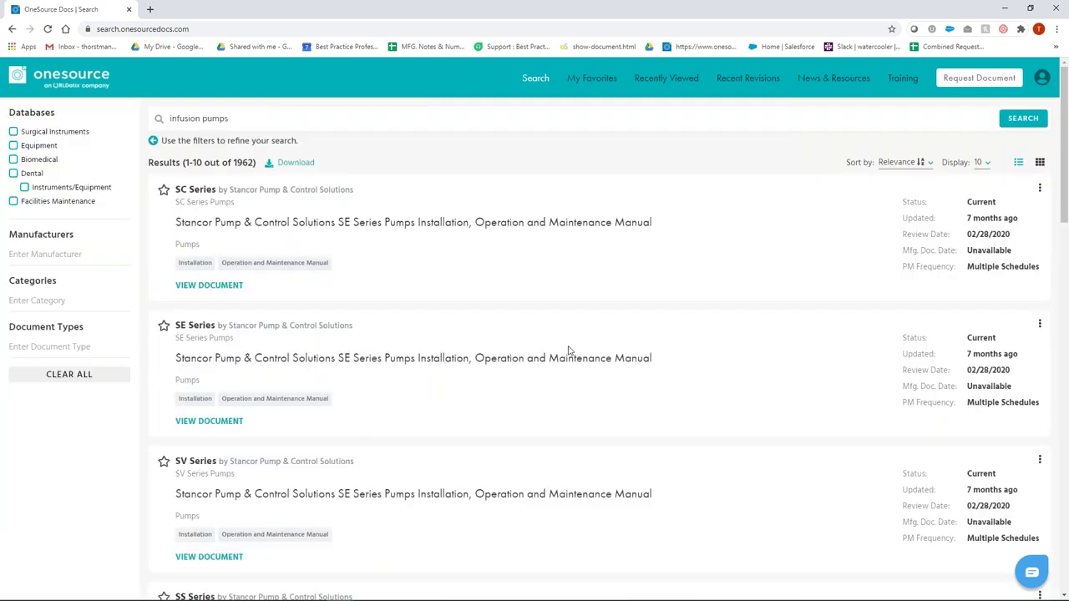
pyautogui.click(1019, 162)
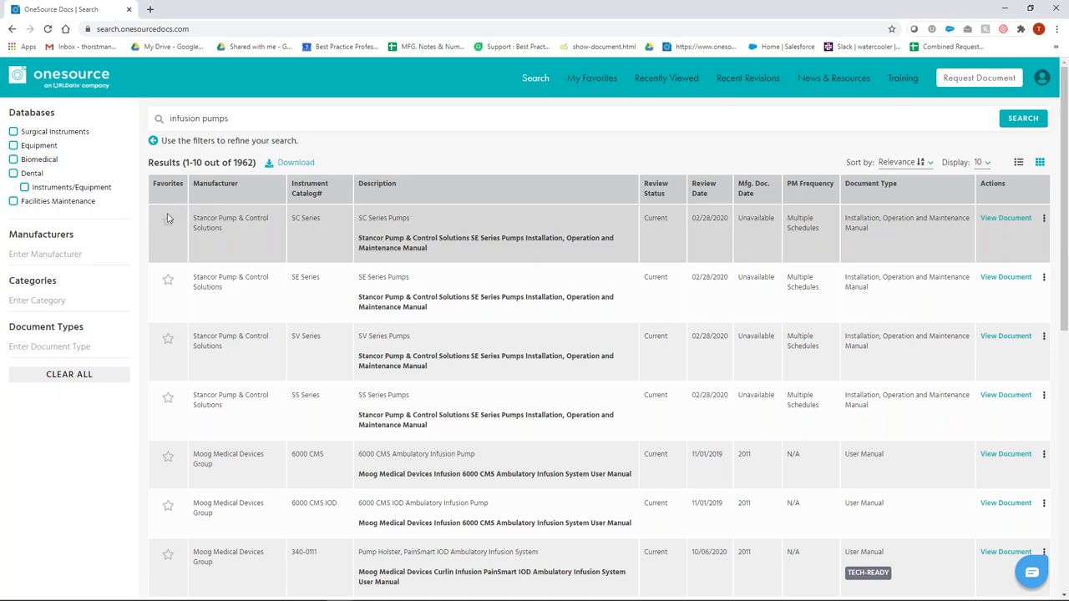
# Save the SC Series pumps document as a favorite with the new category COVID and the note "PM"
pyautogui.click(168, 221)
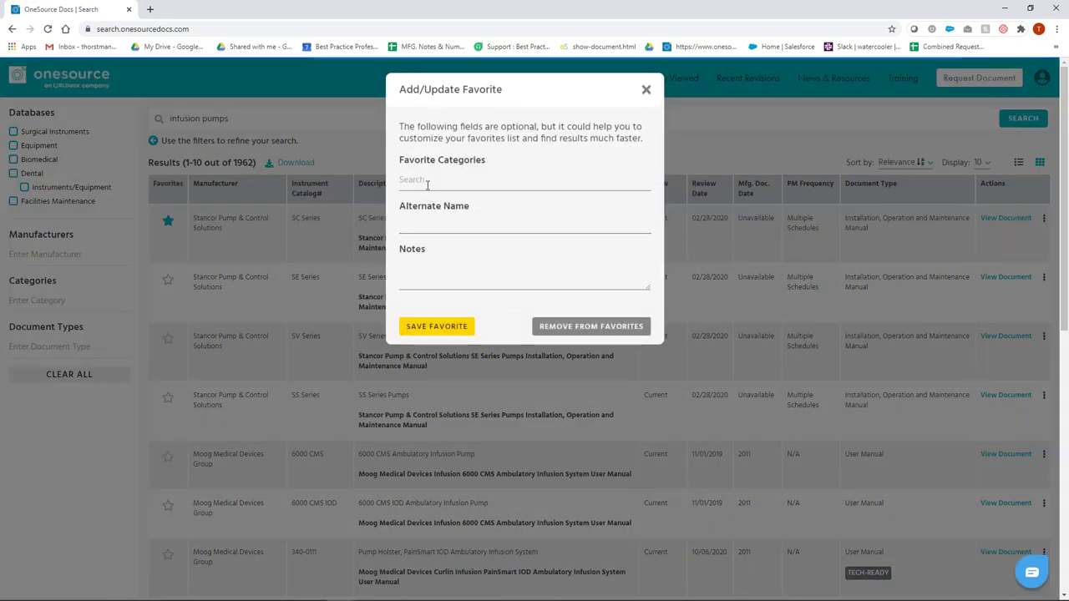
pyautogui.click(427, 181)
pyautogui.write('COVID')
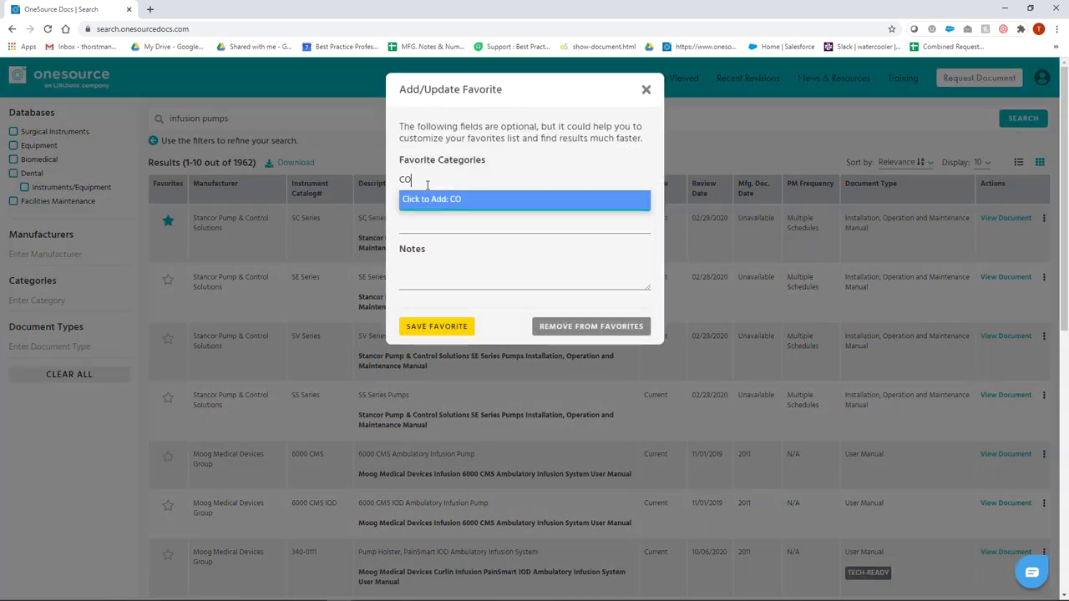
pyautogui.click(436, 201)
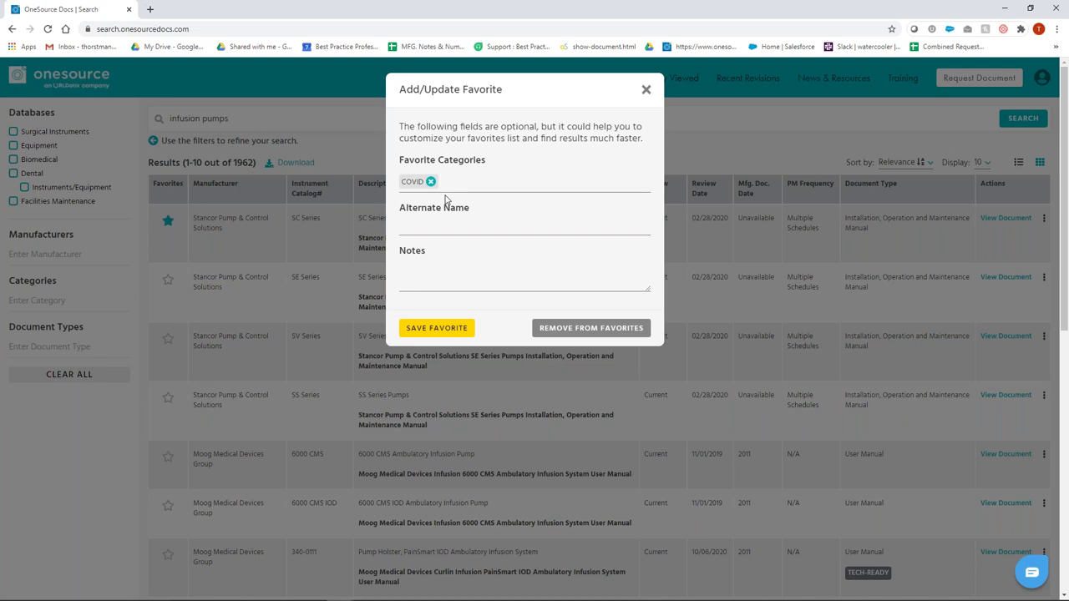
pyautogui.click(439, 277)
pyautogui.write('PM')
pyautogui.click(434, 329)
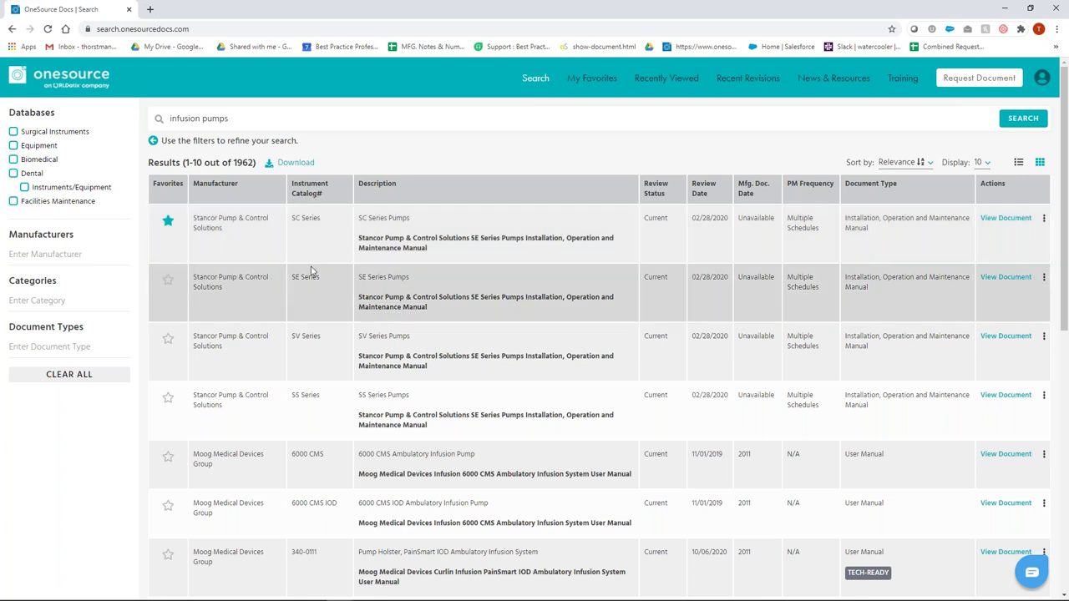
# Look over the infusion pump results table and open the notification email settings of the account
pyautogui.scroll(-1, 311, 267)
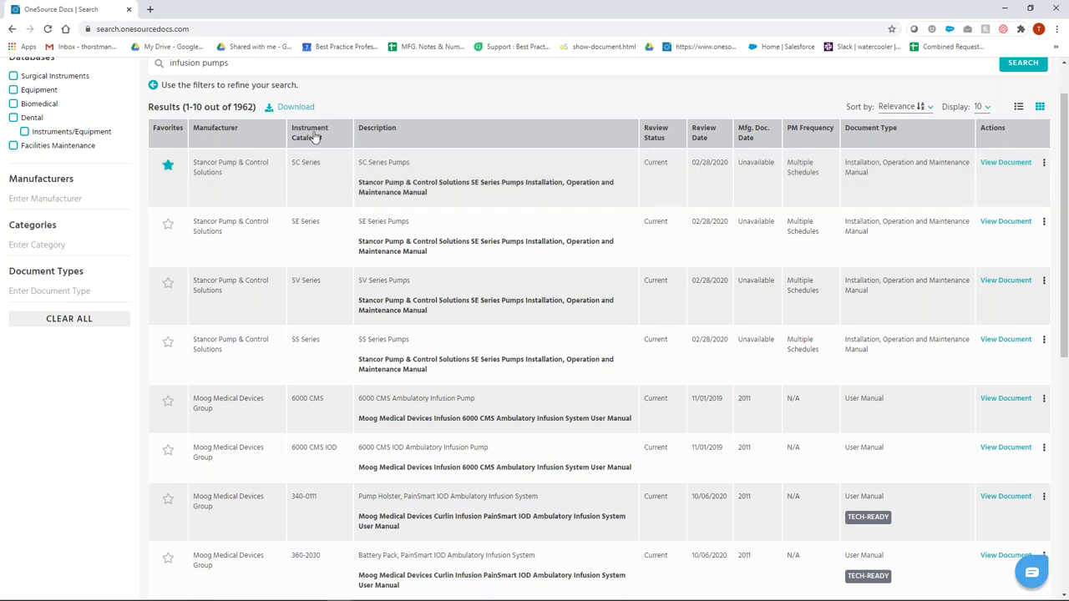
pyautogui.moveTo(642, 163)
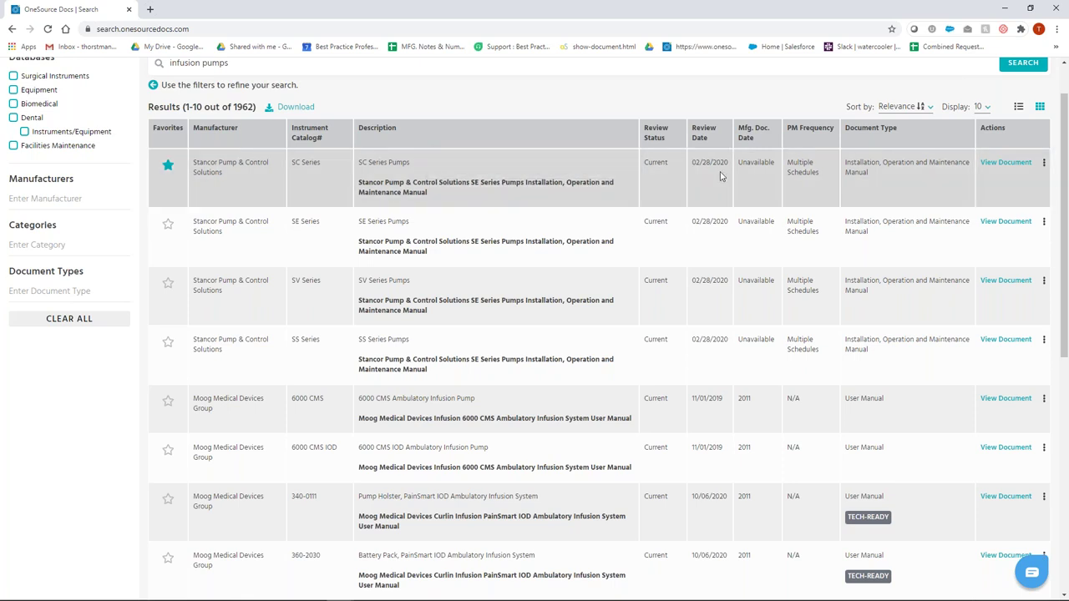
pyautogui.scroll(2, 971, 178)
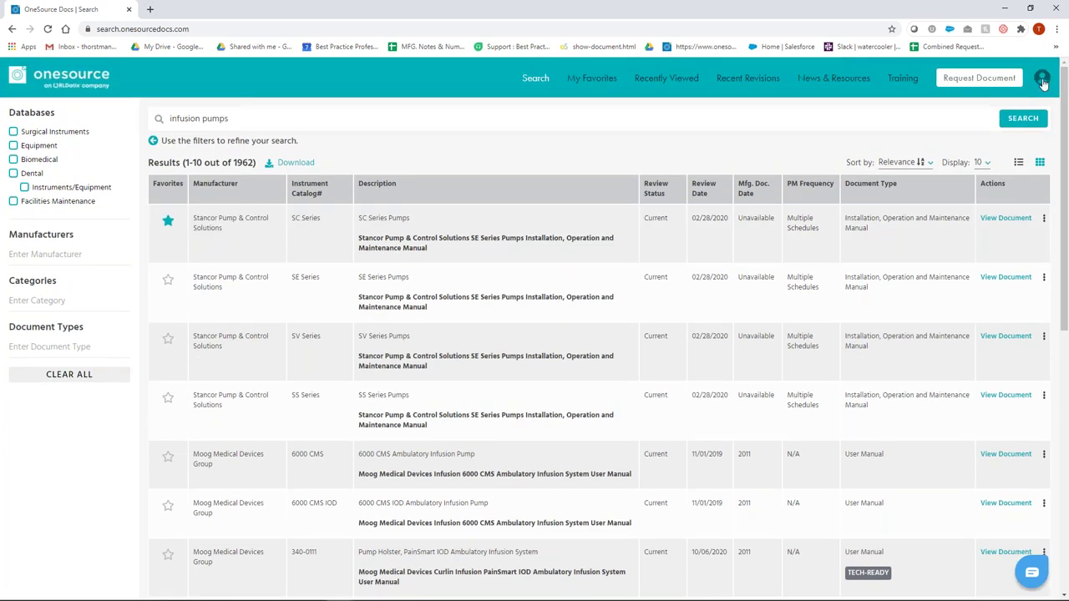
pyautogui.click(1043, 79)
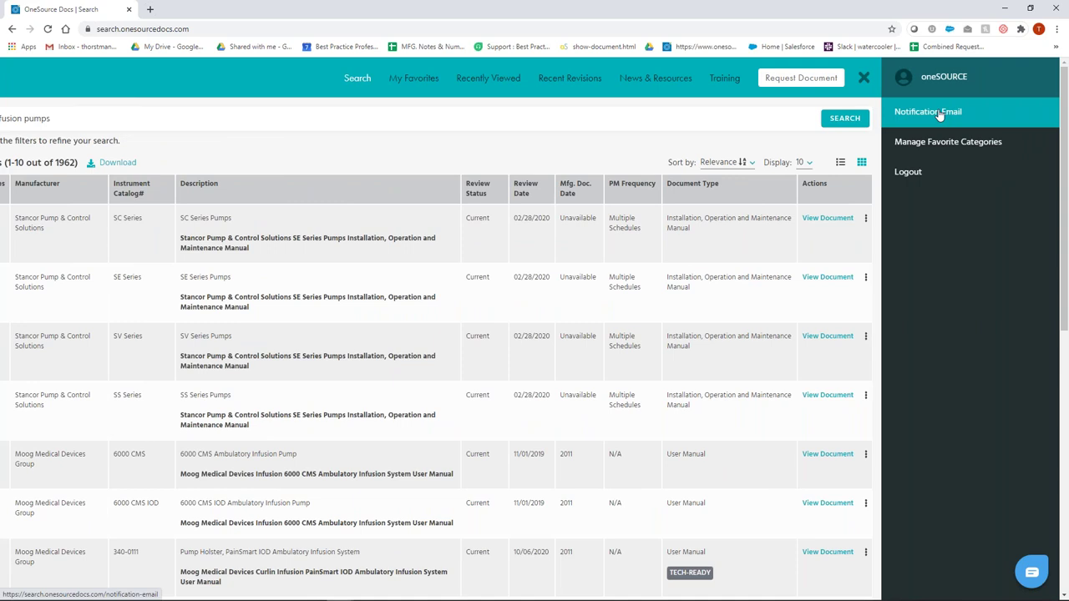
pyautogui.click(940, 113)
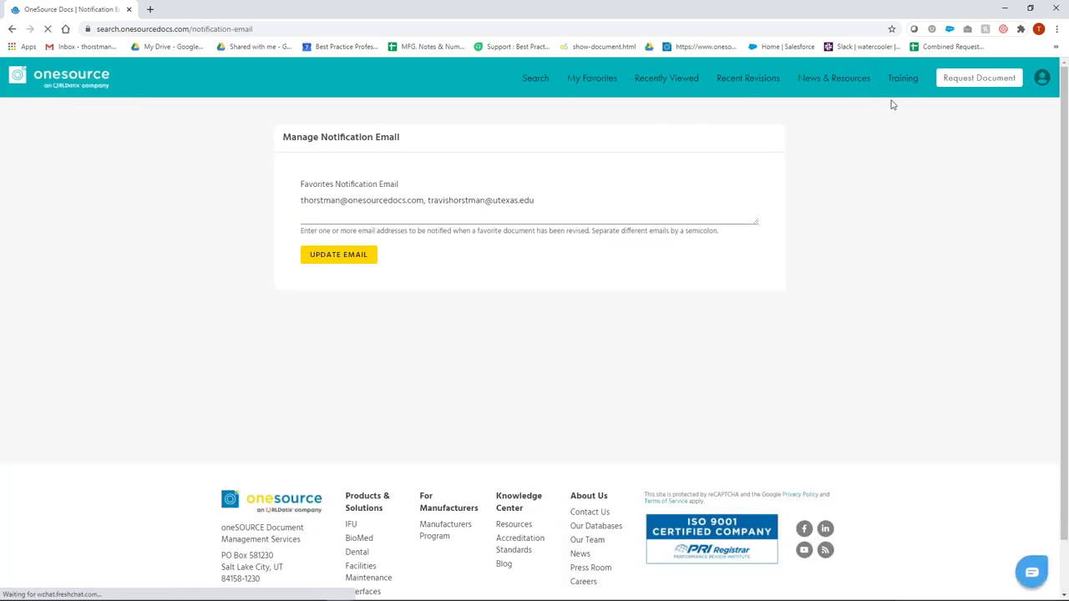
# Return to the search page, search for model 8300 and show the additional actions for the Burdick electrocardiograph result
pyautogui.click(387, 89)
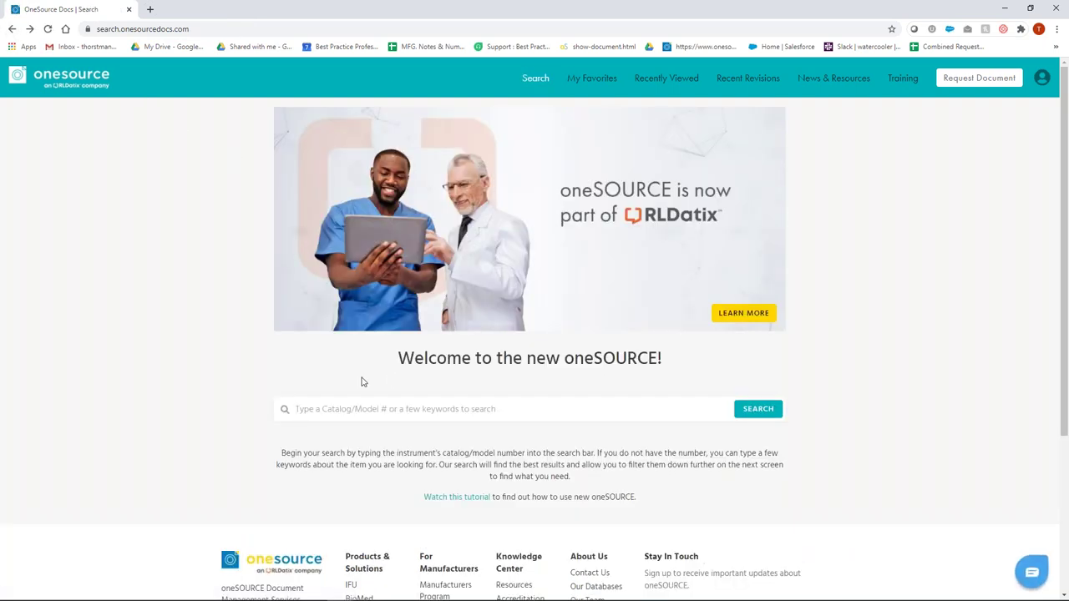
pyautogui.write('8300')
pyautogui.press('Return')
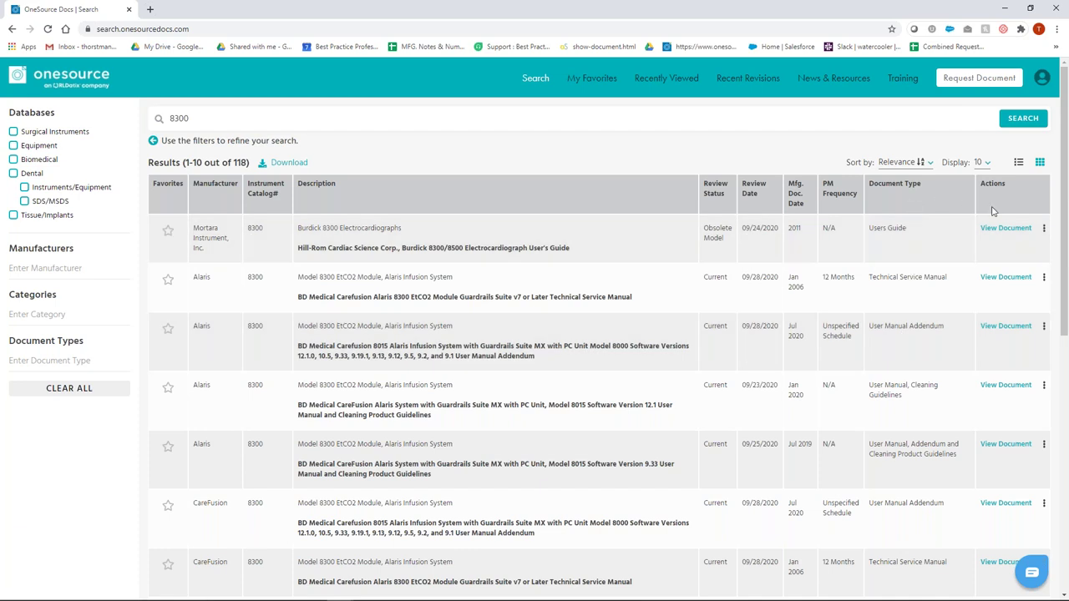
pyautogui.click(1045, 229)
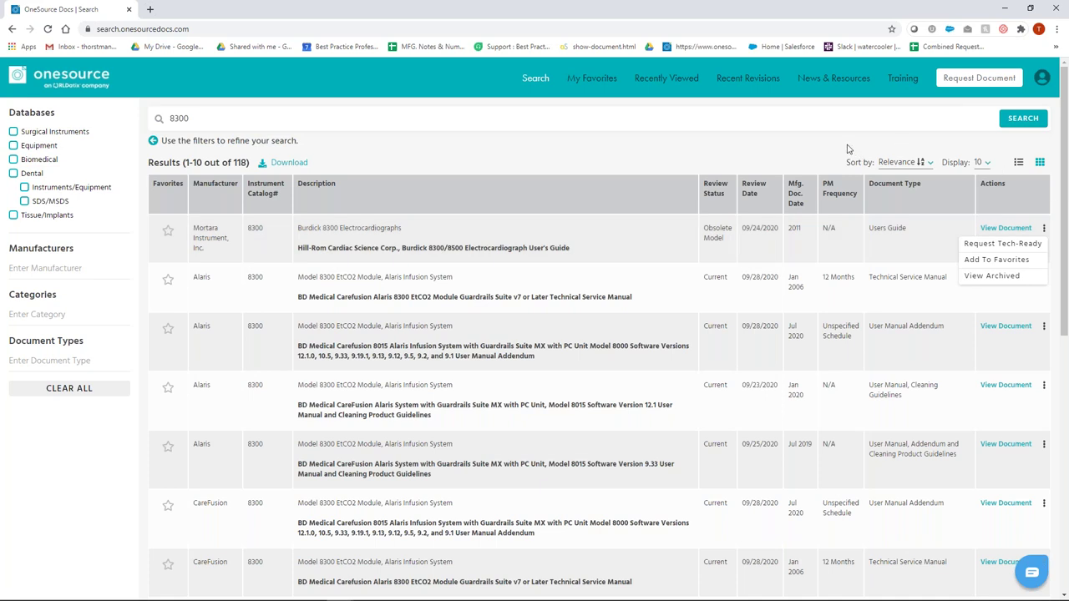
# Switch the 8300 results to the list view and look through the entries' status and review details
pyautogui.click(1019, 163)
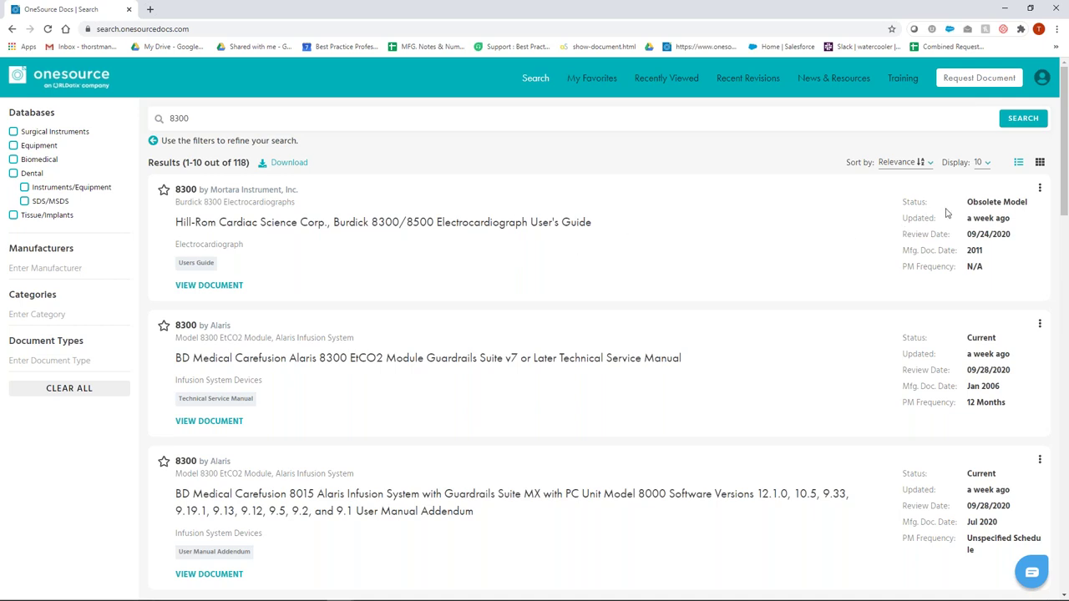
pyautogui.moveTo(982, 205)
pyautogui.scroll(-2, 821, 329)
pyautogui.scroll(-3, 743, 318)
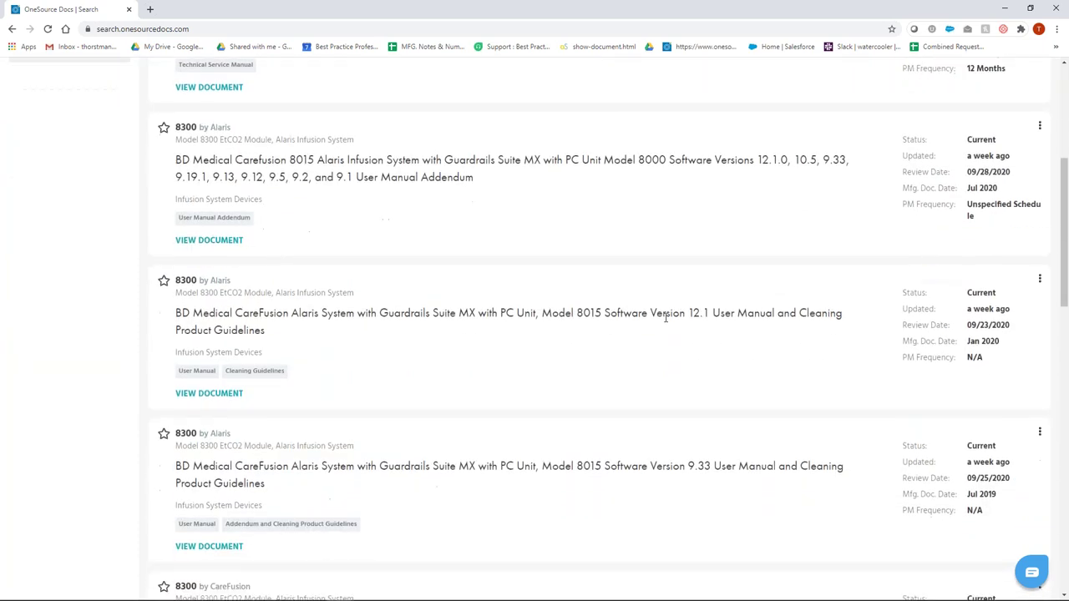
pyautogui.scroll(5, 633, 326)
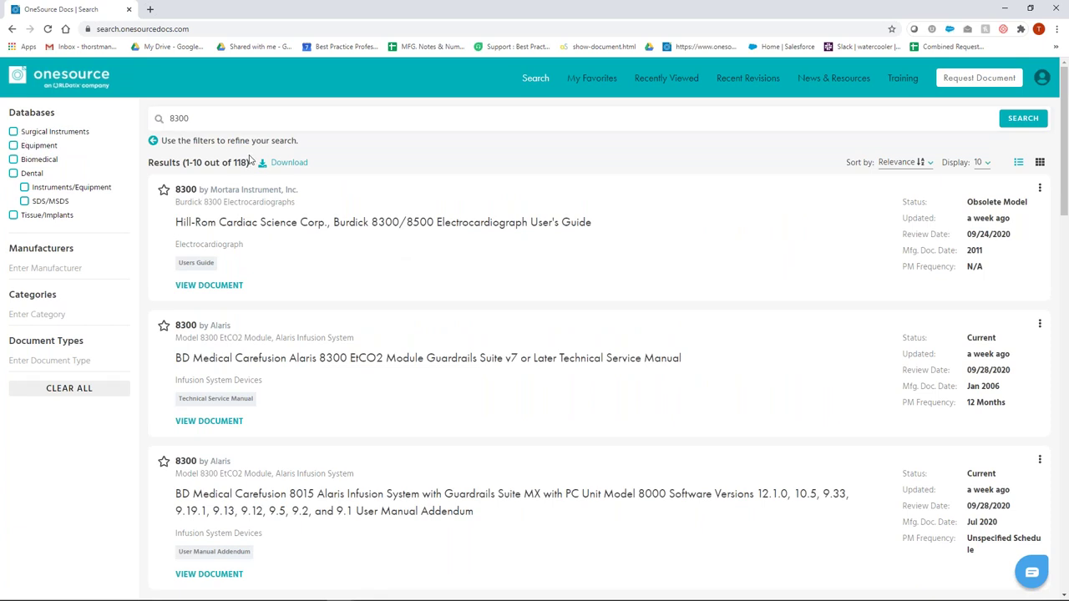
# Filter the 8300 results to the Biomedical database, manufacturer Alaris and document type Technical Service Manual
pyautogui.click(13, 160)
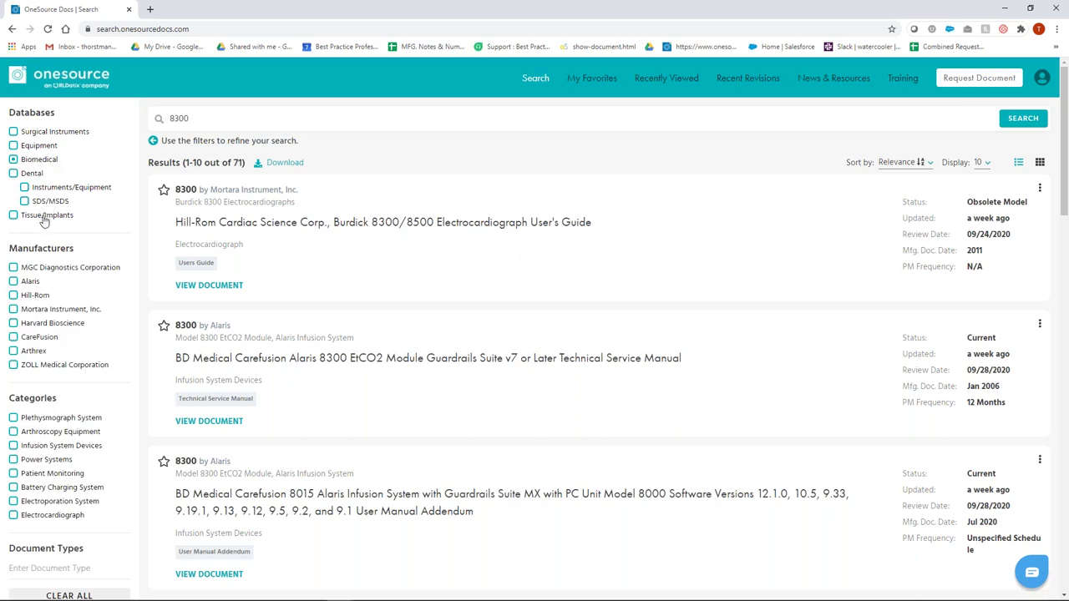
pyautogui.click(13, 282)
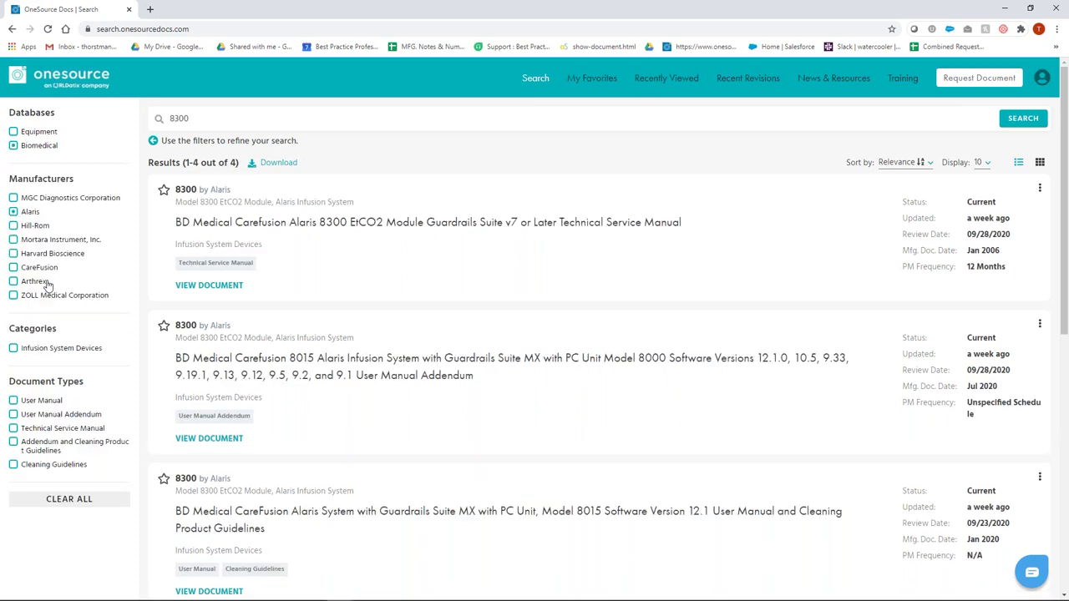
pyautogui.click(14, 431)
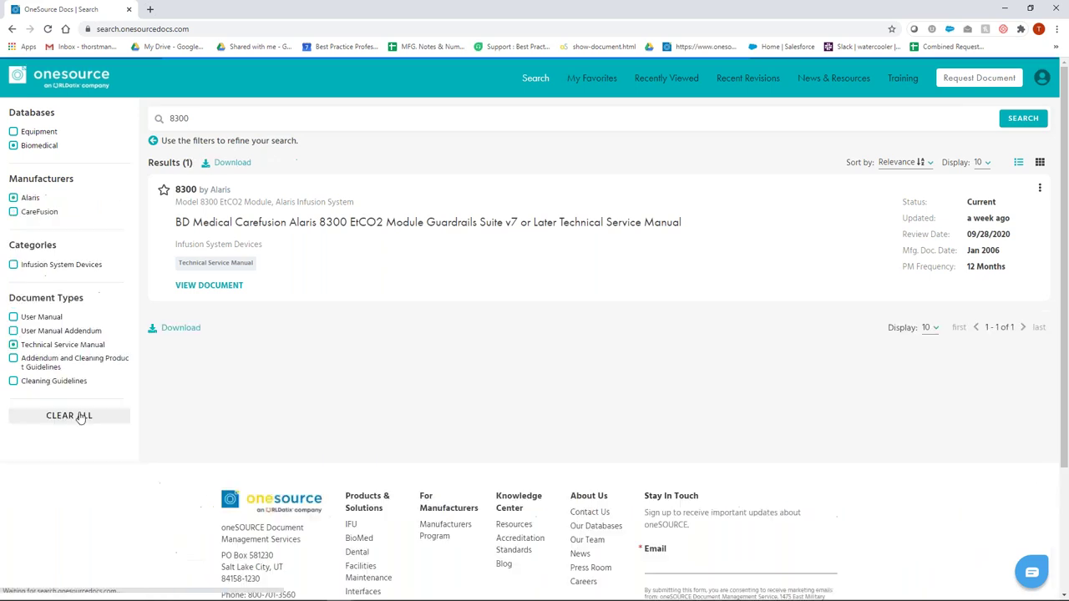
# Open the Alaris 8300 Technical Service Manual and use its bookmarks to view the Preventive Maintenance, Corrective Maintenance and Troubleshooting chapters
pyautogui.click(216, 290)
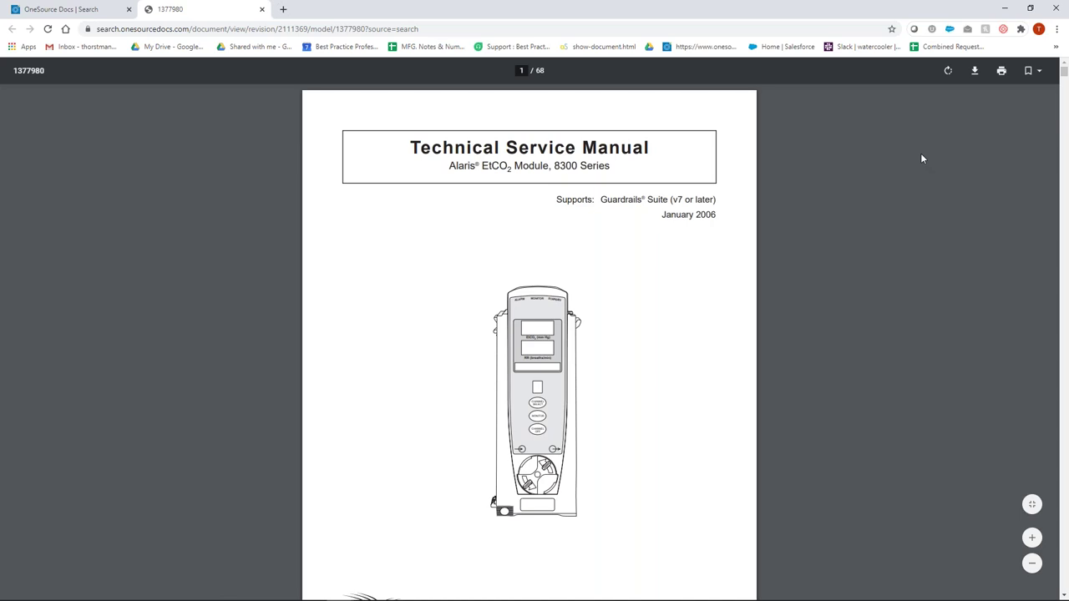
pyautogui.click(1037, 73)
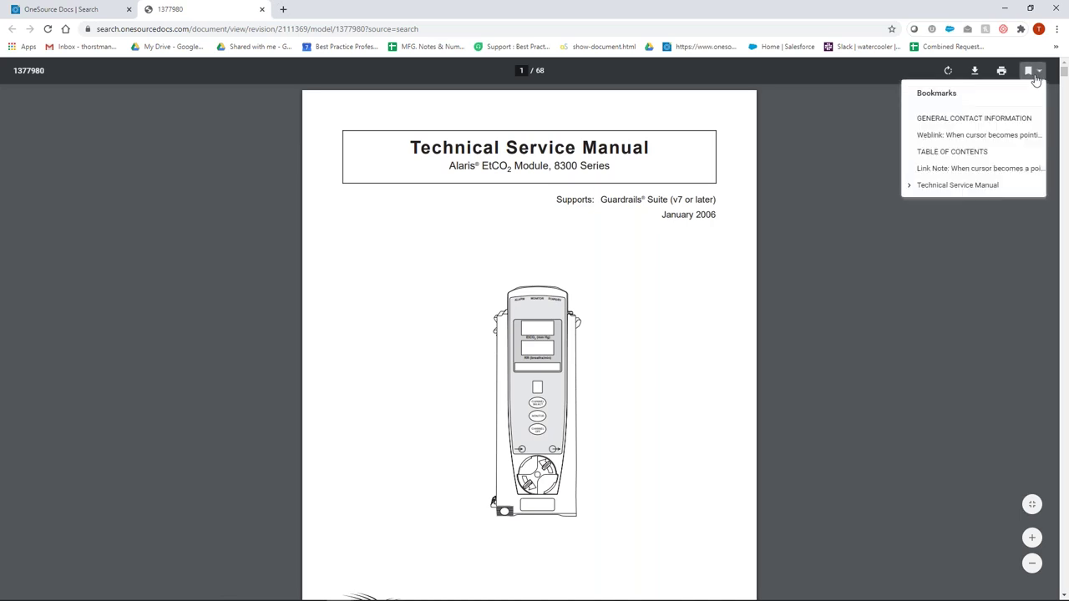
pyautogui.click(910, 186)
pyautogui.click(934, 219)
pyautogui.click(937, 236)
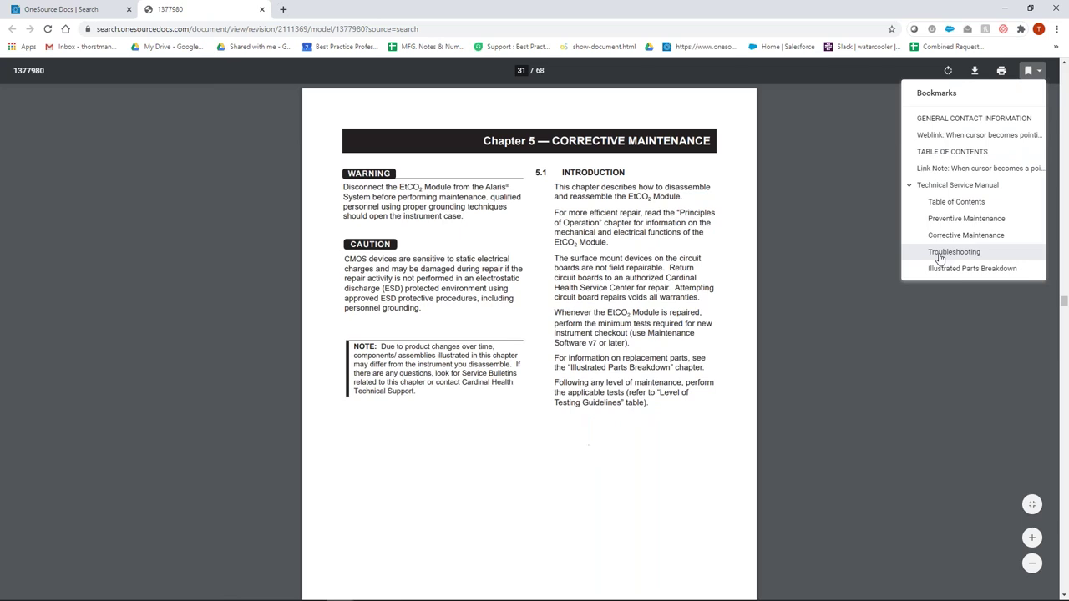
pyautogui.click(941, 255)
# View the Housing Assembly figure in the manual's Illustrated Parts Breakdown chapter and close the manual
pyautogui.click(940, 269)
pyautogui.scroll(-15, 711, 296)
pyautogui.scroll(-15, 529, 384)
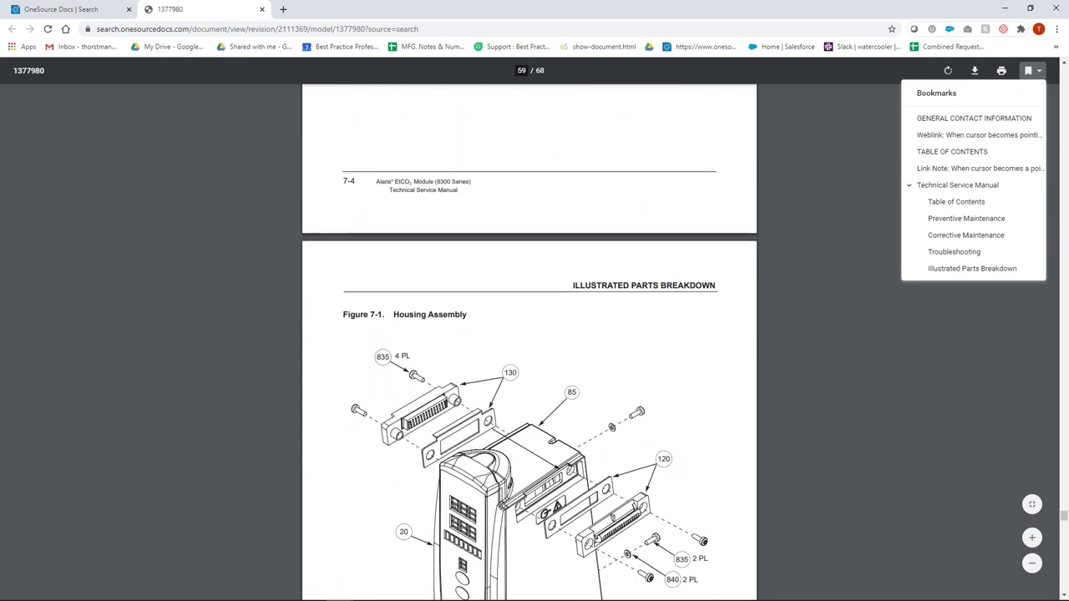
pyautogui.scroll(-3, 709, 276)
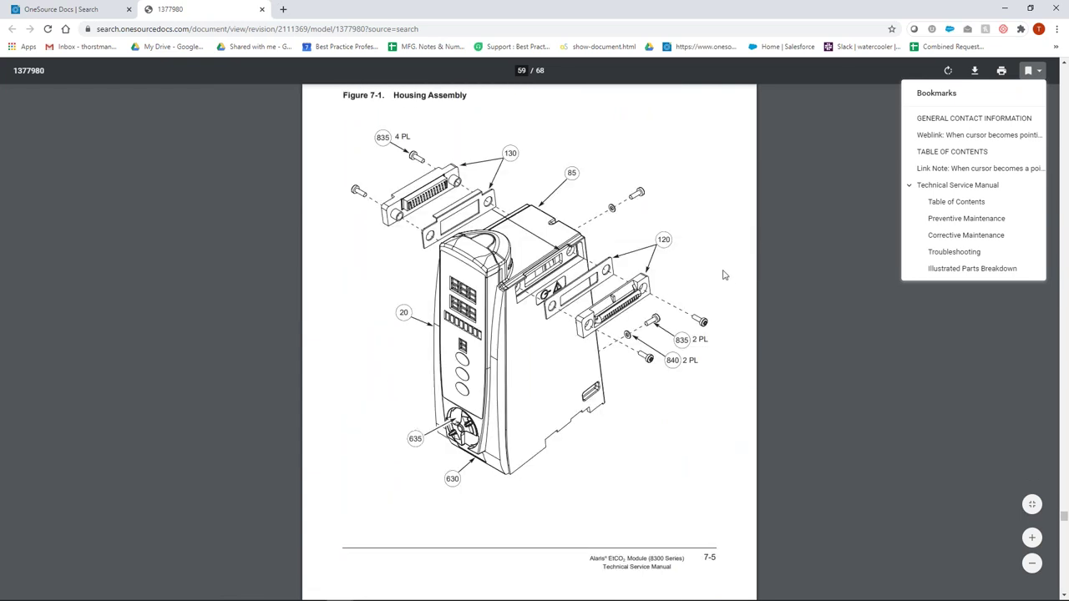
pyautogui.click(263, 10)
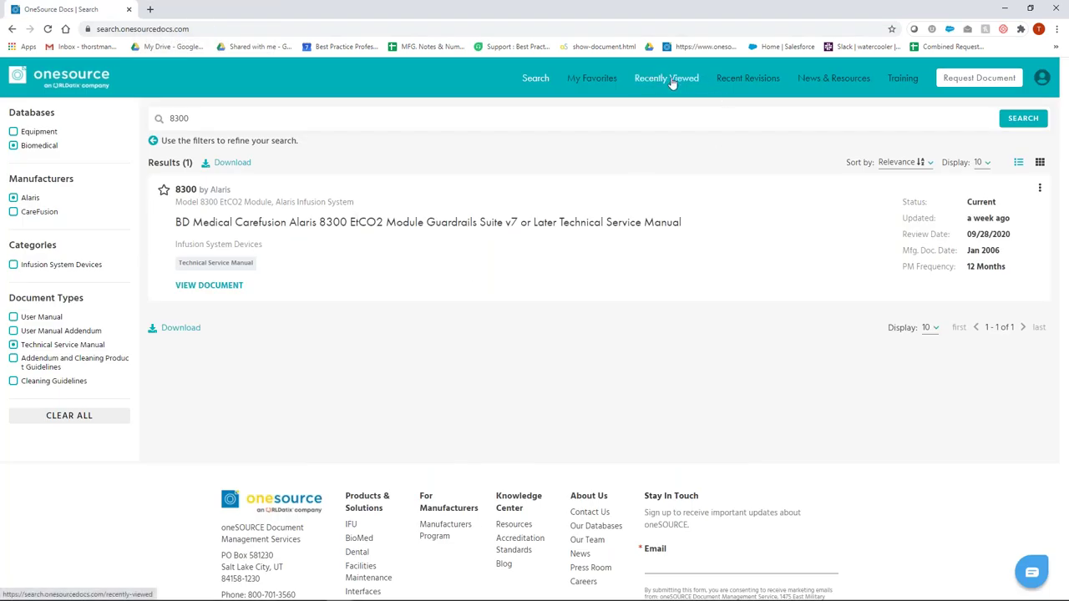
# Open the favorites list and filter it by the favorite category COVID
pyautogui.click(599, 81)
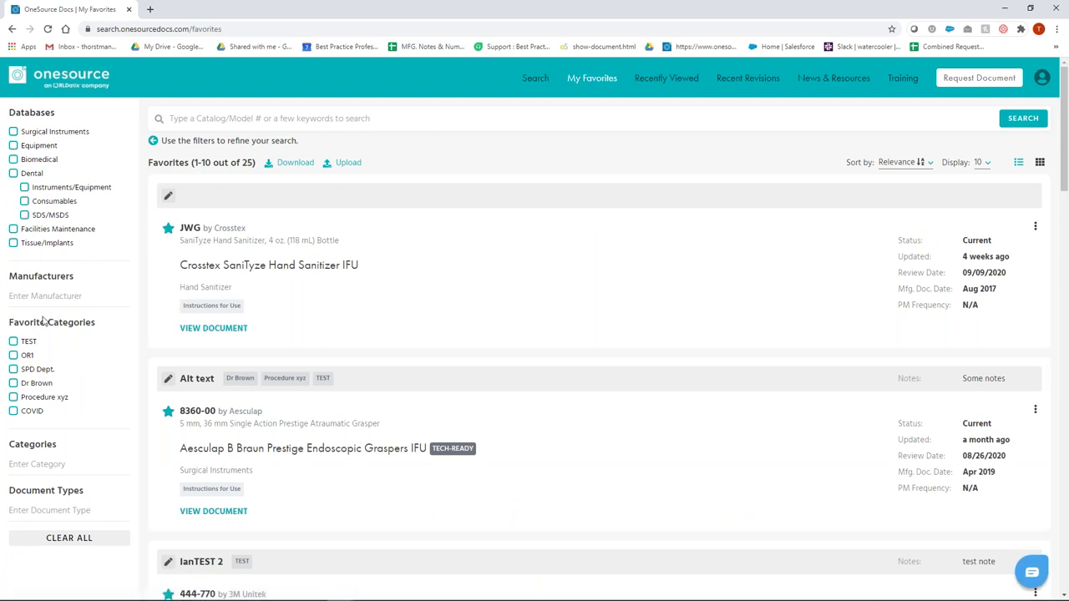
pyautogui.click(14, 411)
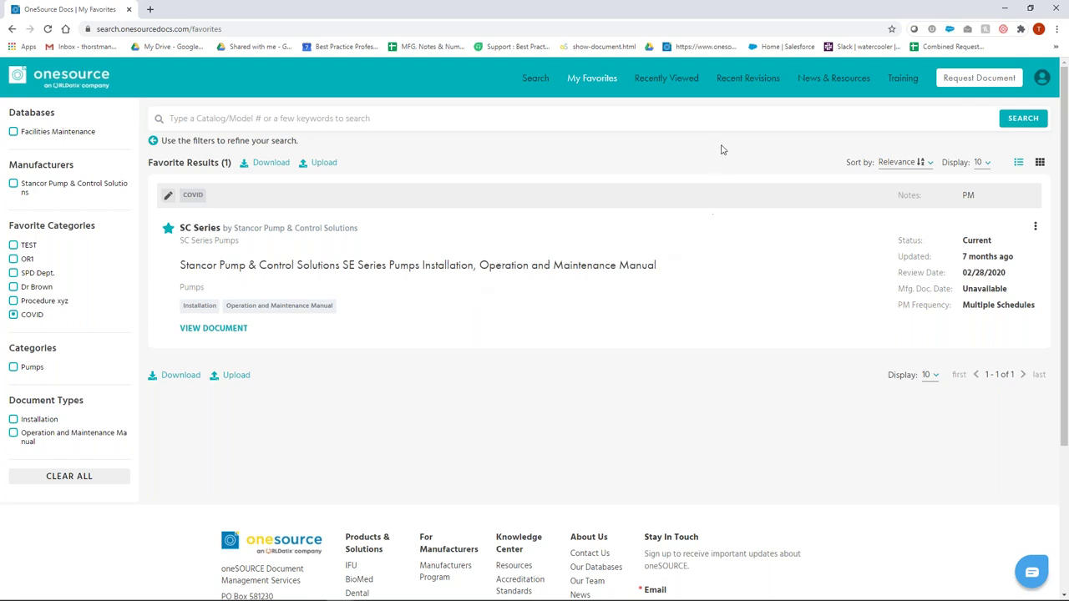
# Open the list of recent revisions and look through the revised documents
pyautogui.click(749, 81)
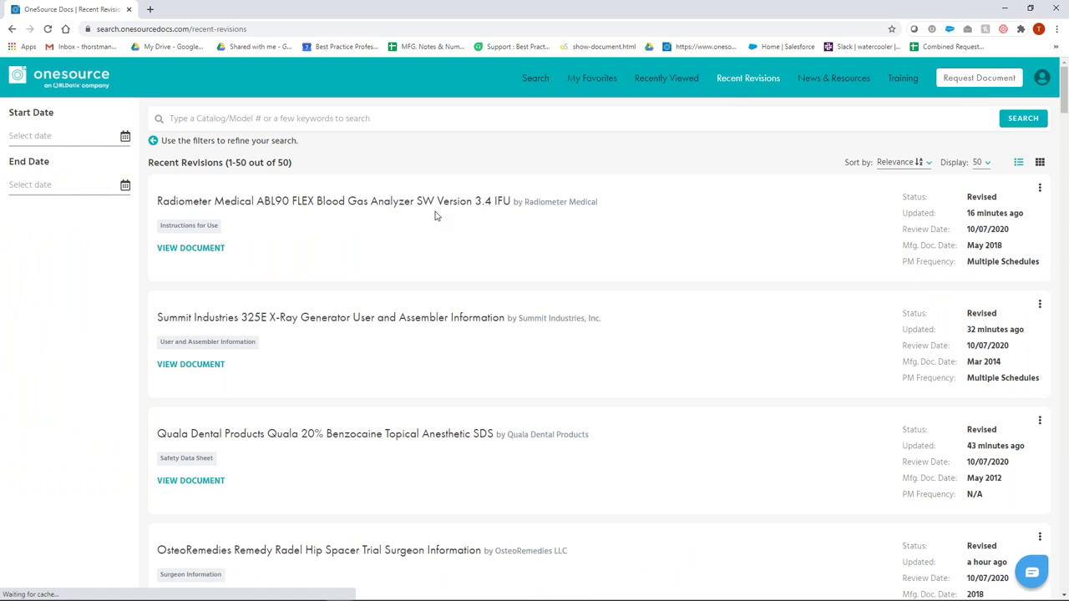
pyautogui.scroll(-1, 443, 217)
pyautogui.scroll(-2, 444, 217)
pyautogui.scroll(2, 443, 215)
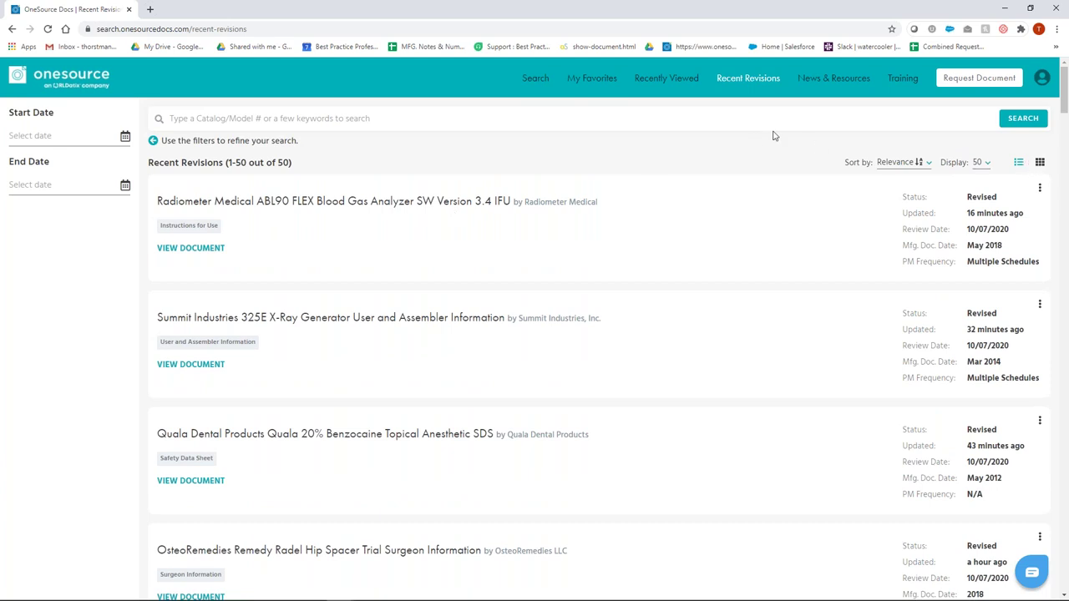
# Save the Alaris 8300 Technical Service Manual from the recently viewed documents as a favorite in the COVID category
pyautogui.click(671, 82)
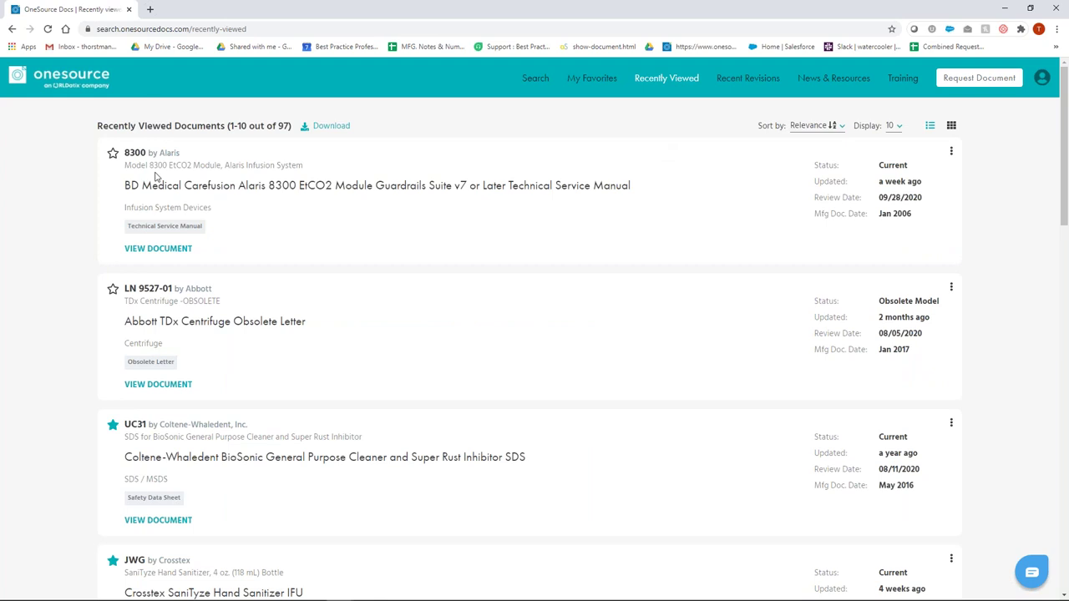
pyautogui.click(115, 158)
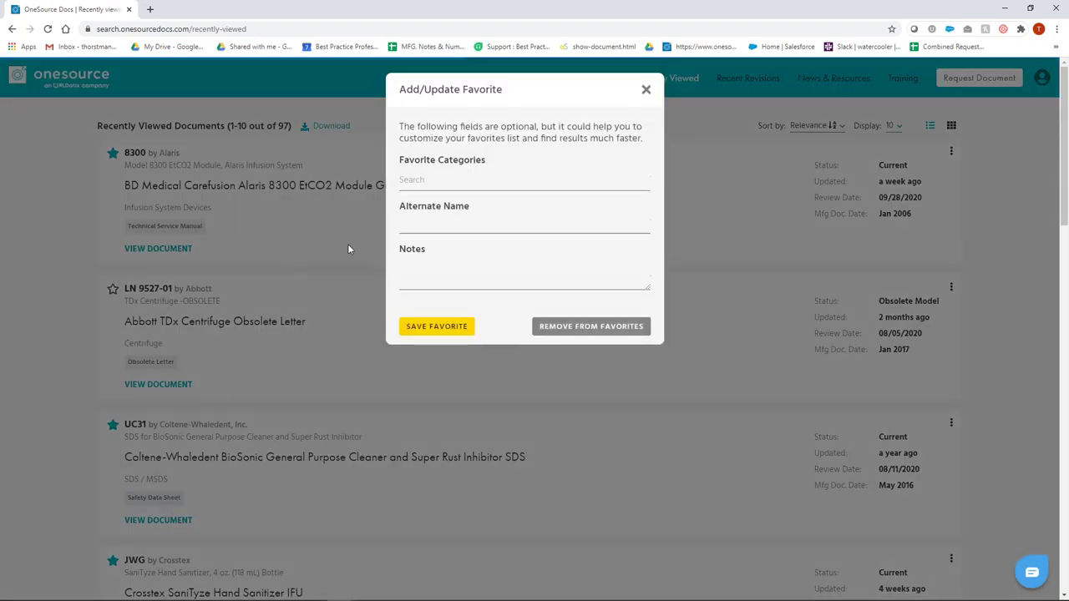
pyautogui.click(441, 180)
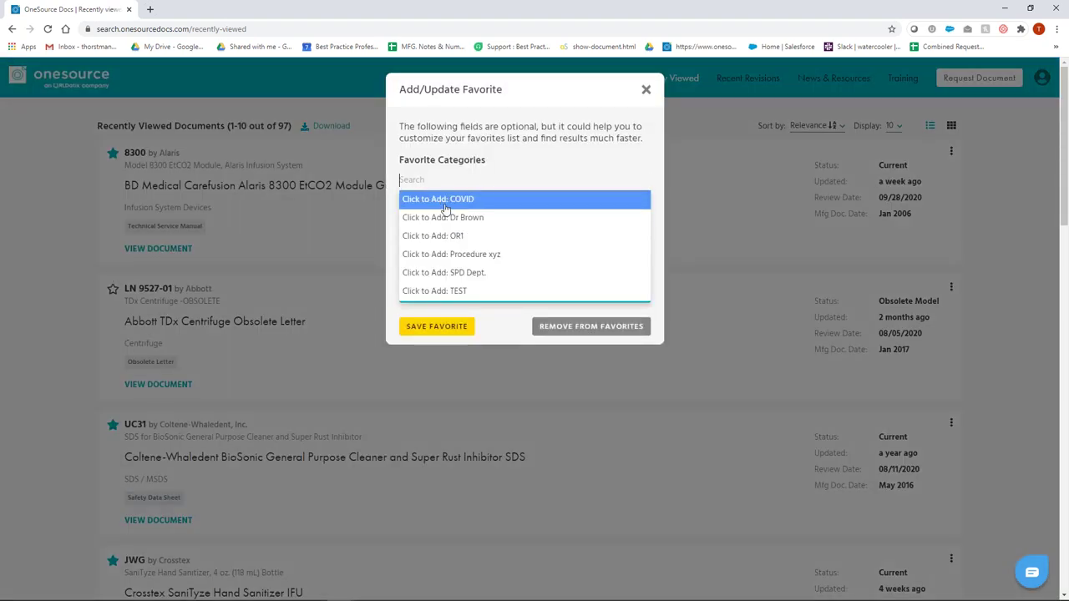
pyautogui.click(440, 200)
pyautogui.click(437, 328)
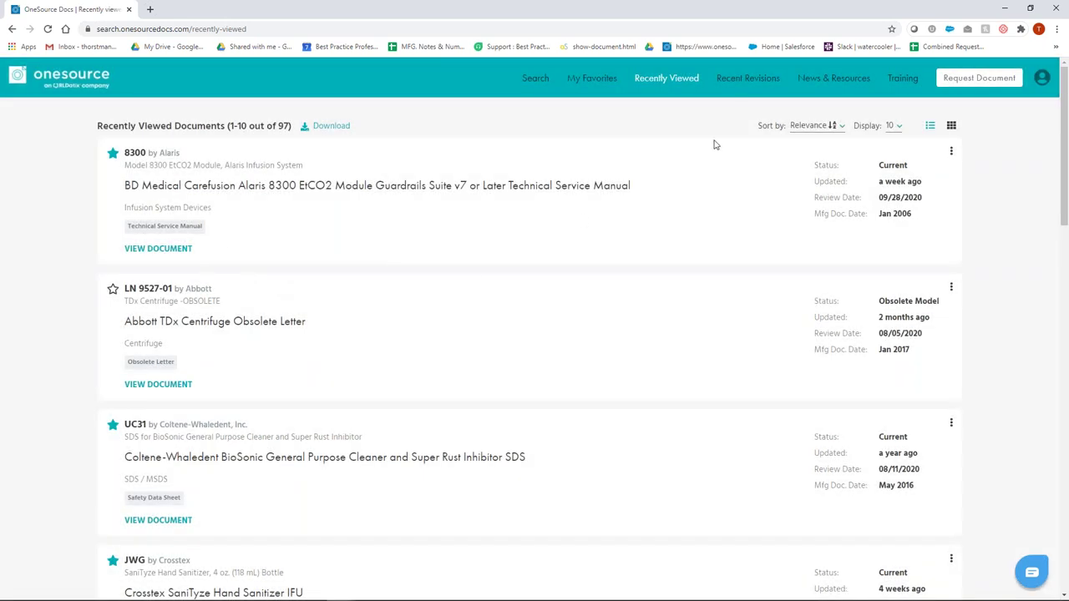
# Look through the Biomedical & Facilities Maintenance revised document list for 09/25/20 to 10/01/20 under News & Resources and close it
pyautogui.click(743, 89)
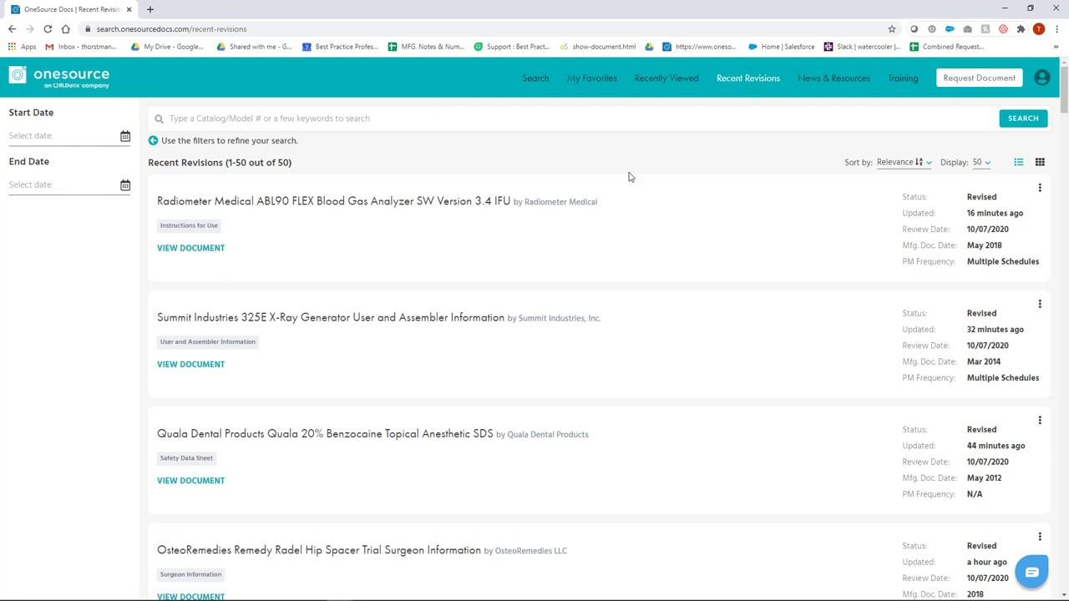
pyautogui.click(811, 85)
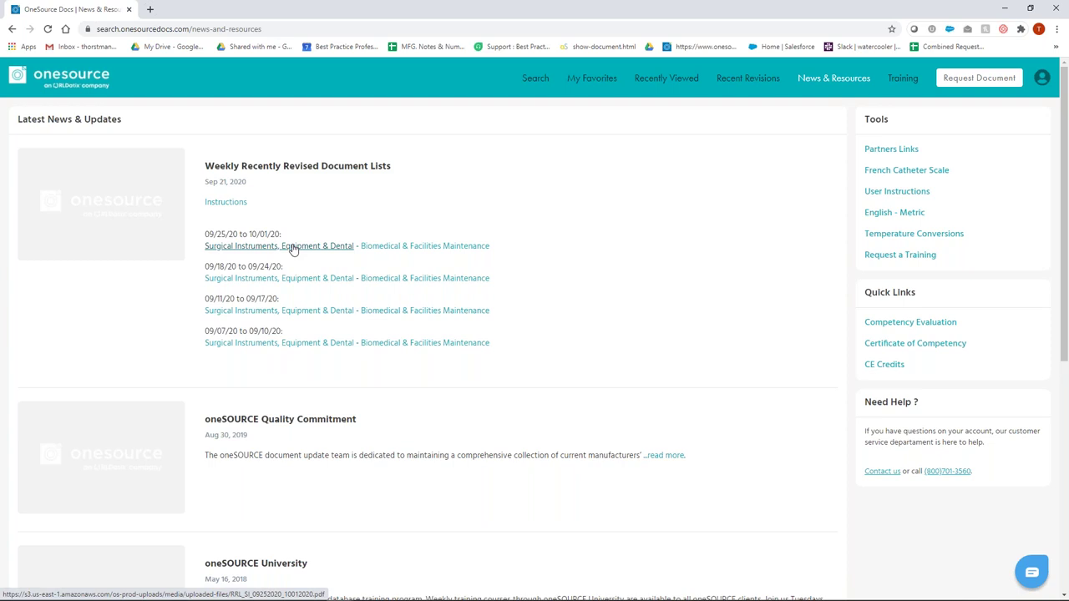
pyautogui.click(378, 248)
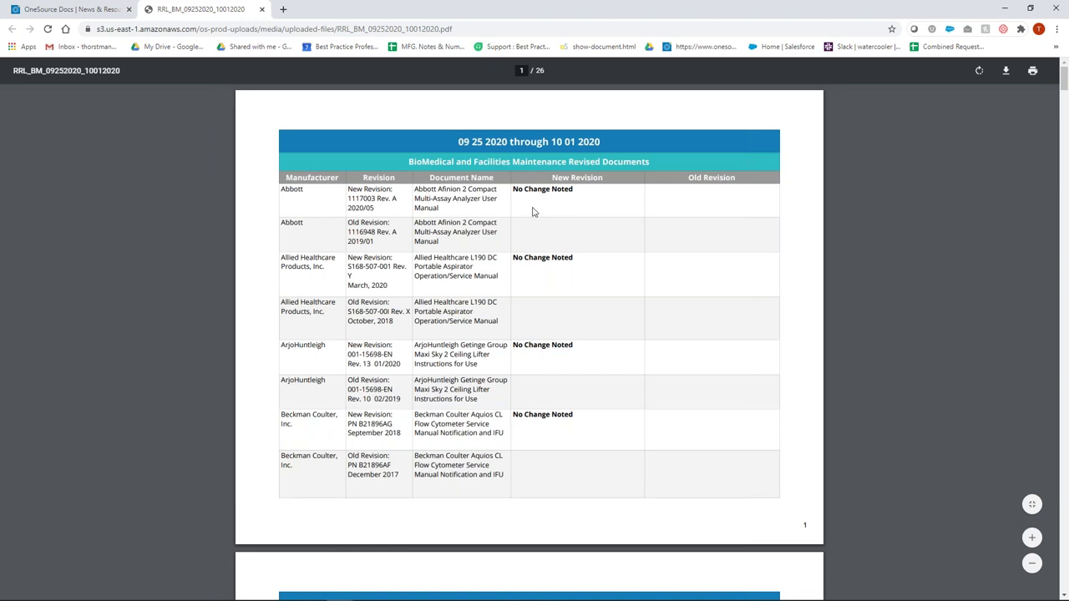
pyautogui.scroll(-2, 563, 222)
pyautogui.scroll(-4, 444, 244)
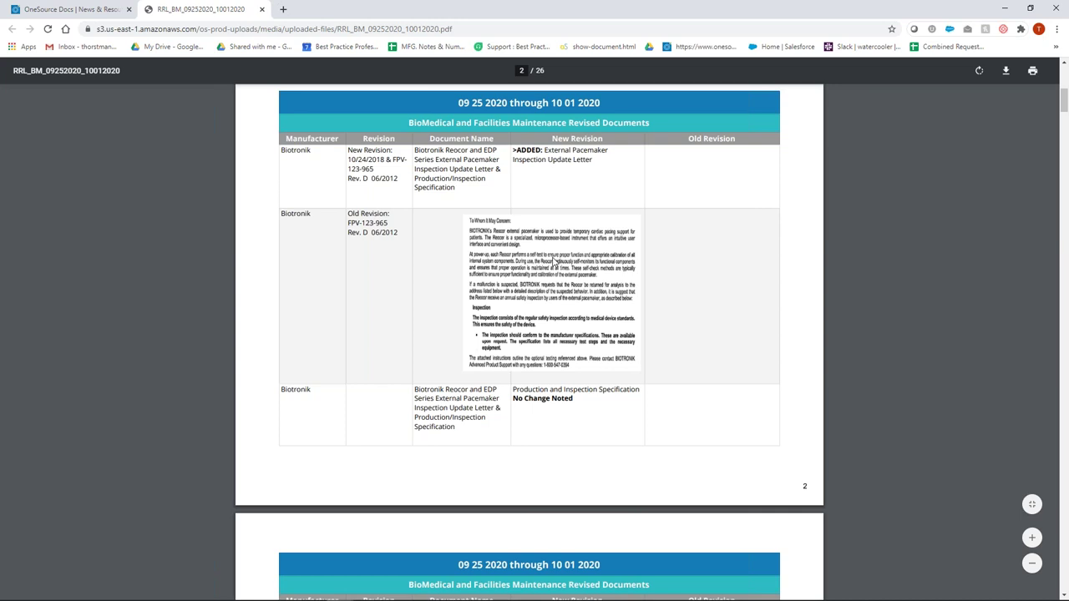
pyautogui.scroll(-1, 538, 268)
pyautogui.scroll(-4, 546, 268)
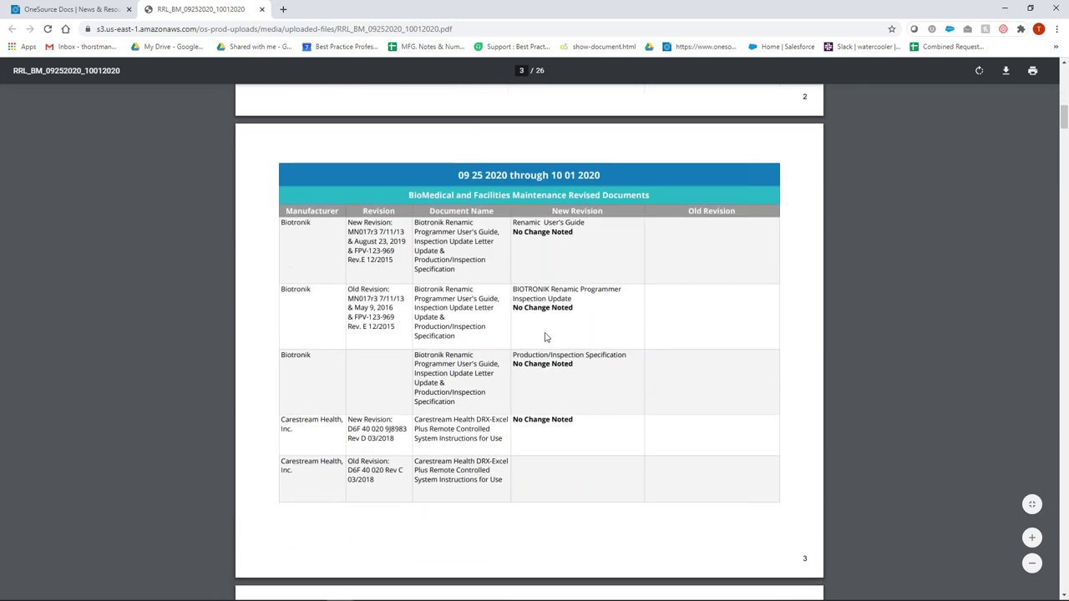
pyautogui.scroll(-1, 547, 302)
pyautogui.scroll(1, 549, 295)
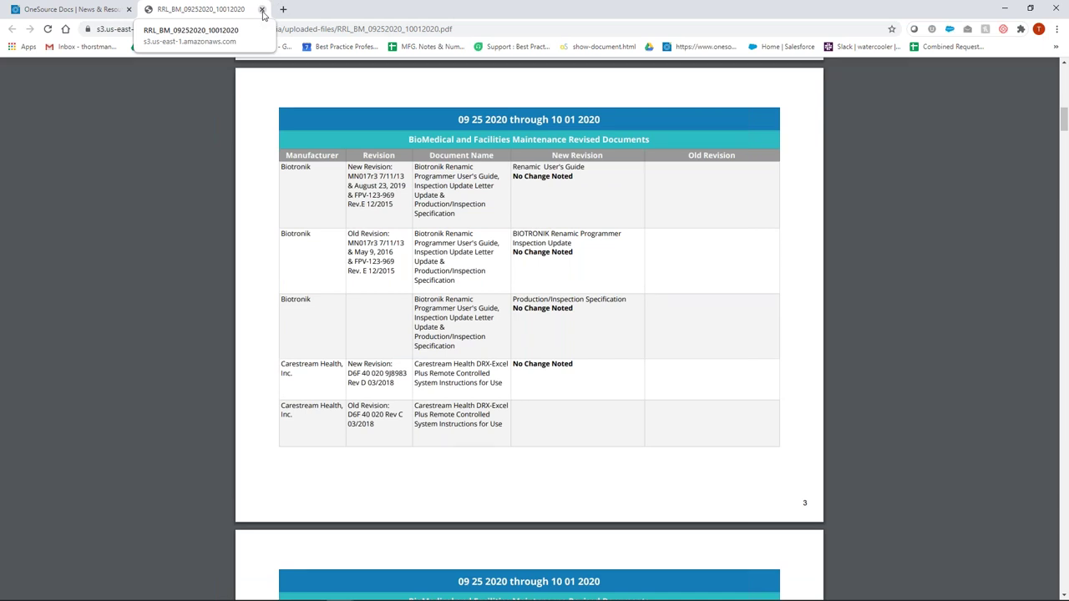
pyautogui.click(262, 10)
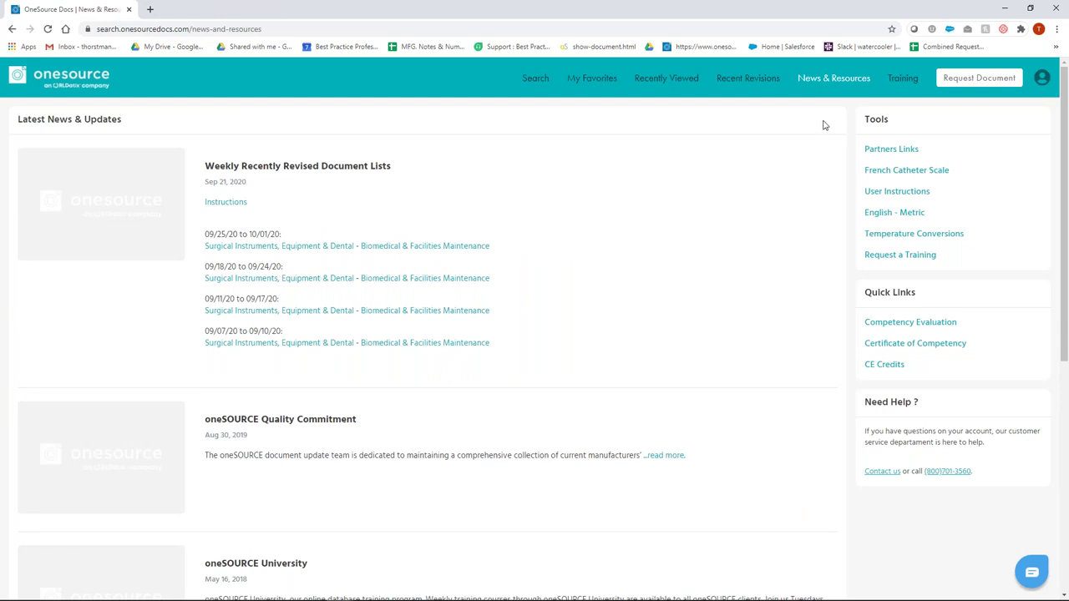
# Look over the training video topics and webinar sign-up on the Training page, and return to News & Resources
pyautogui.click(907, 81)
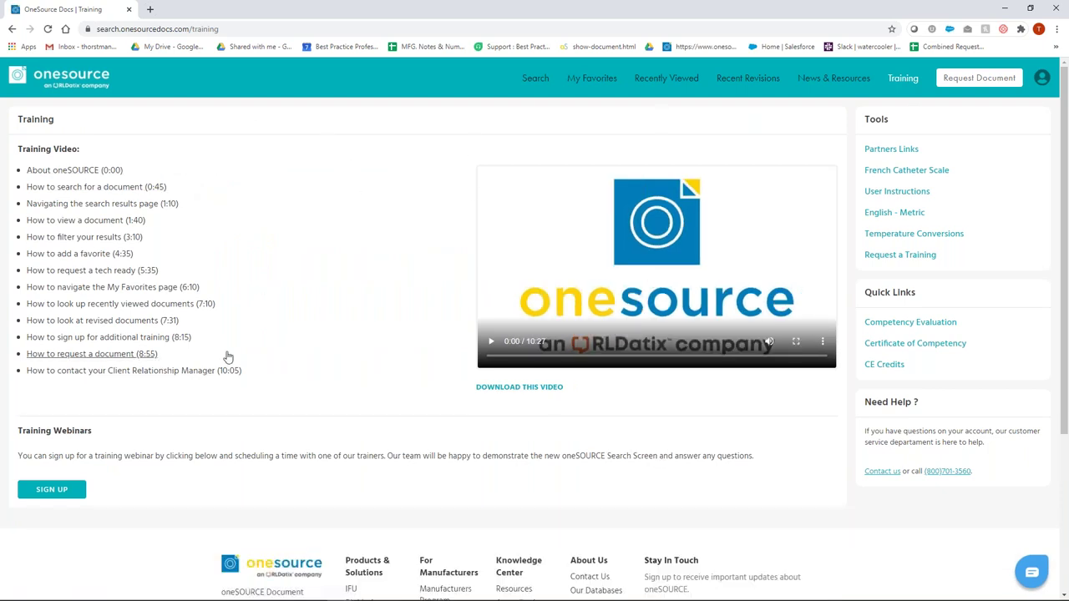
pyautogui.scroll(-2, 266, 335)
pyautogui.scroll(2, 279, 287)
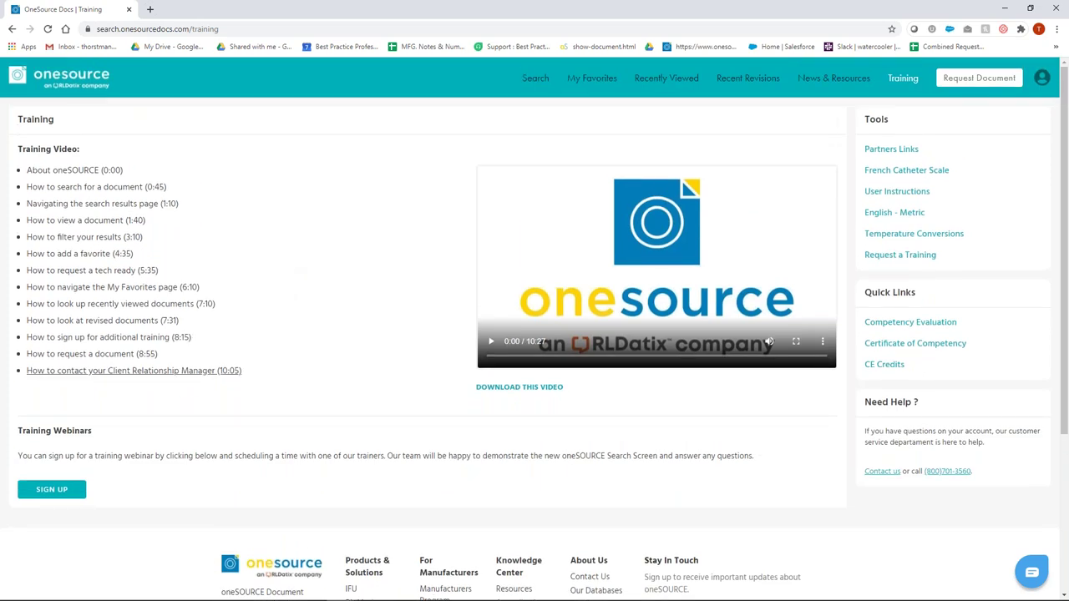
pyautogui.click(12, 30)
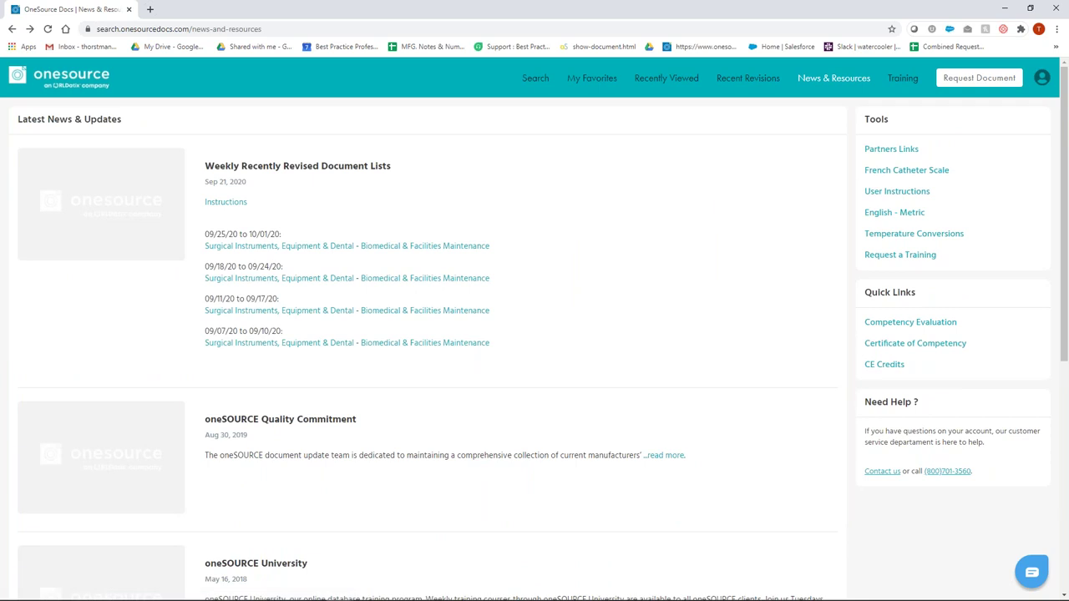
# Run a document search without keywords, filter the results by the Equipment database and show them as a table
pyautogui.click(535, 79)
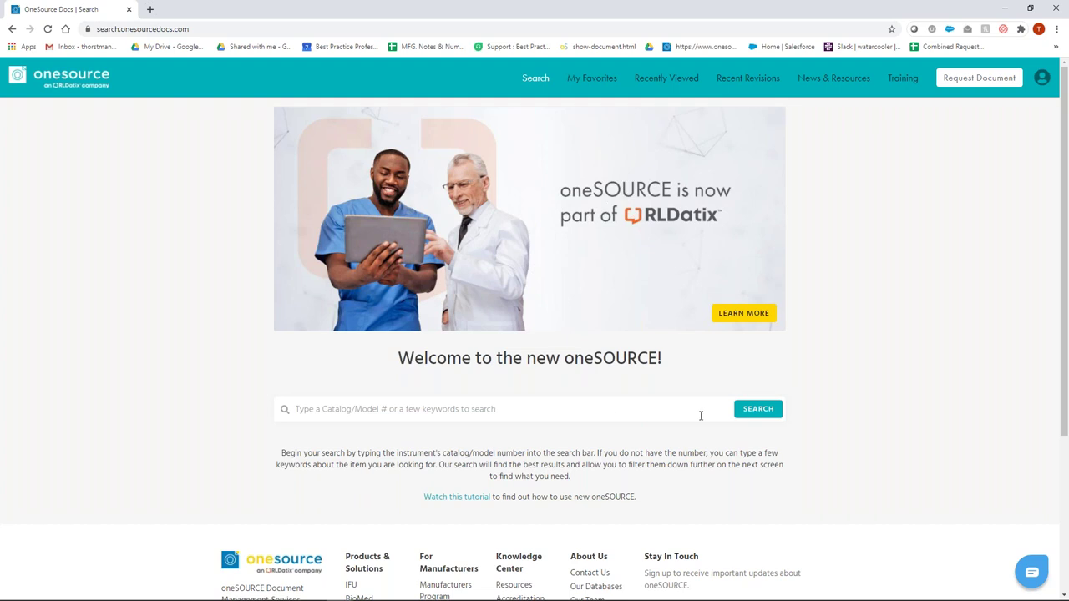
pyautogui.click(742, 411)
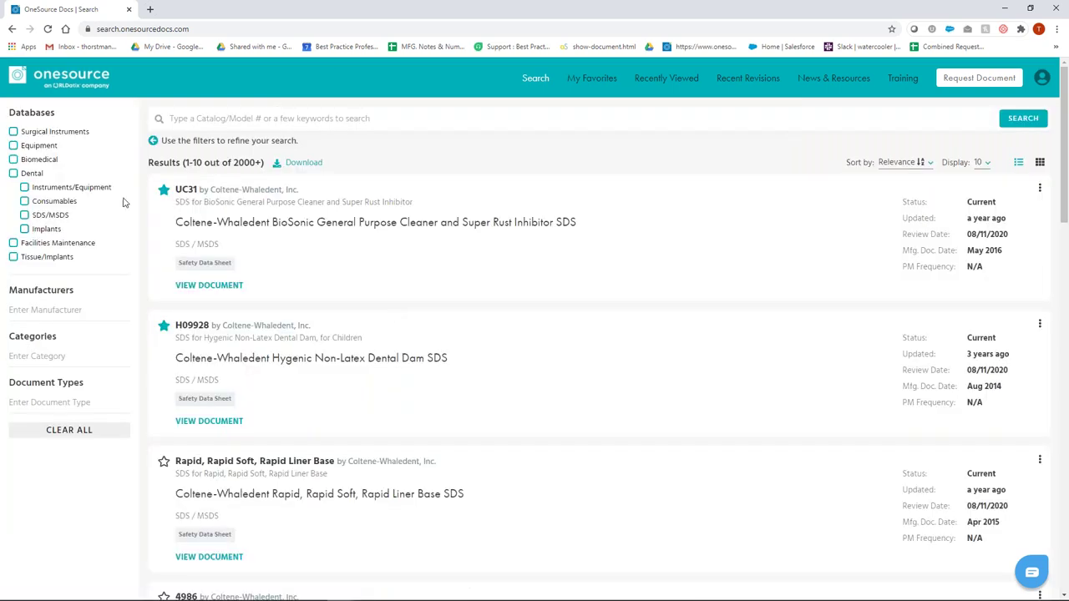
pyautogui.click(13, 146)
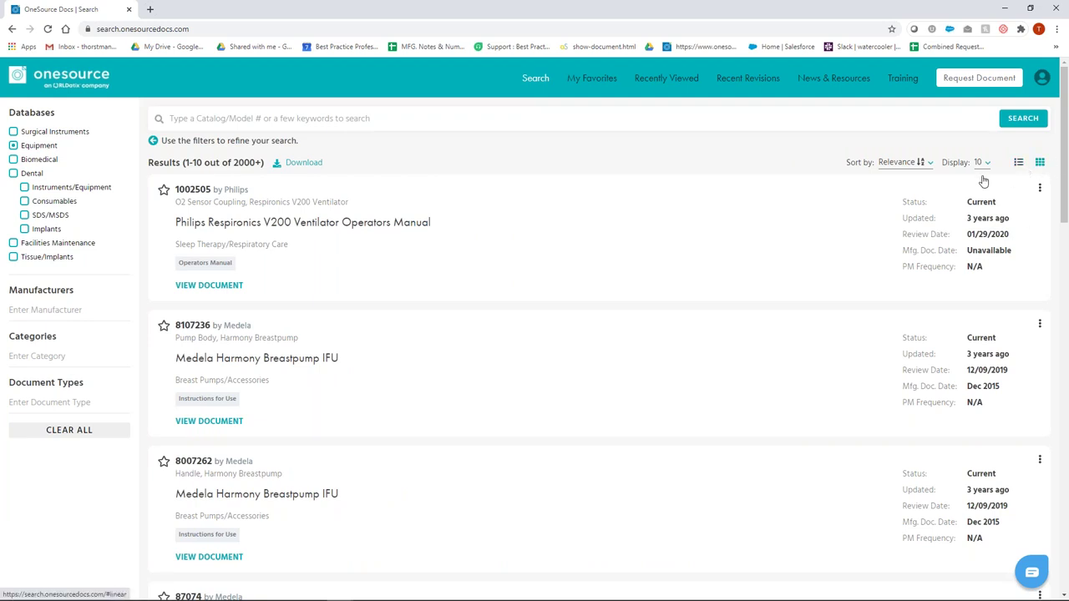
pyautogui.click(1019, 164)
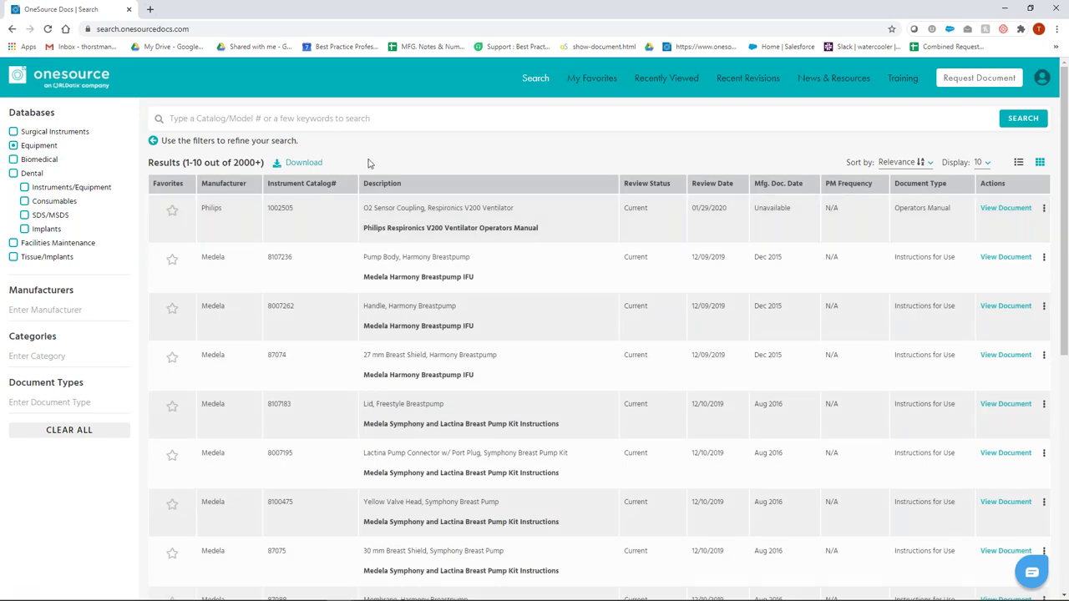
# Add the Surgical Instruments and Facilities Maintenance databases to the filter, trying Dental and Tissue/Implants and clearing both again
pyautogui.click(13, 133)
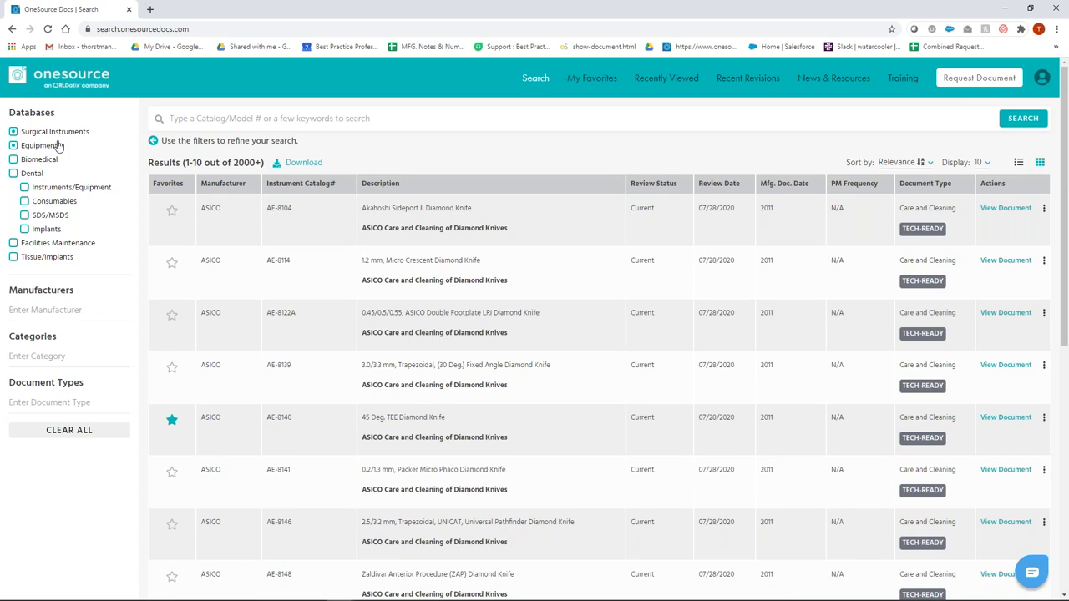
pyautogui.click(14, 173)
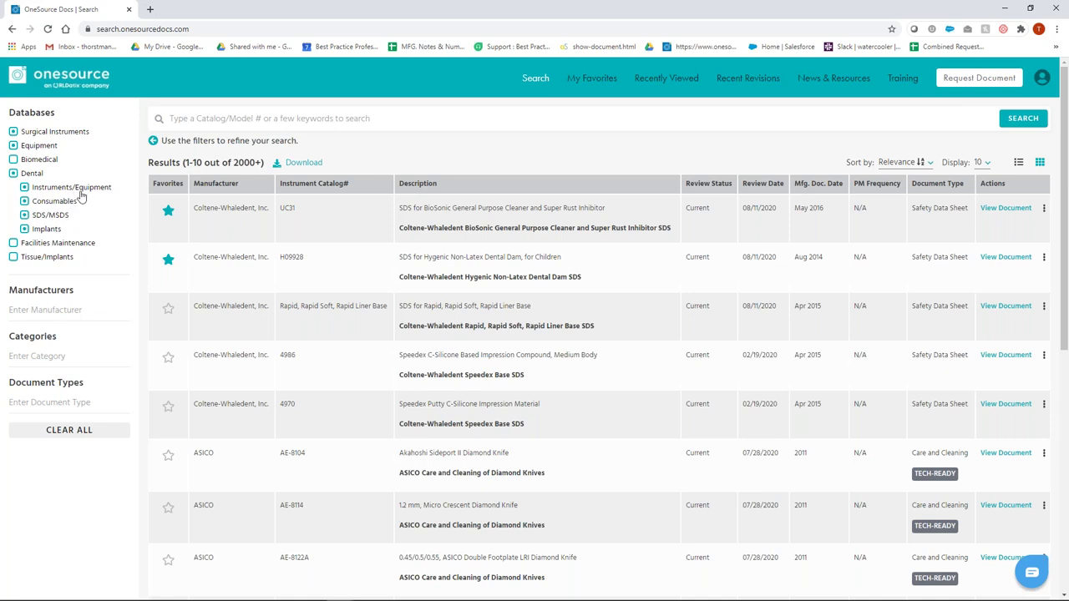
pyautogui.click(14, 258)
pyautogui.click(14, 244)
pyautogui.click(15, 257)
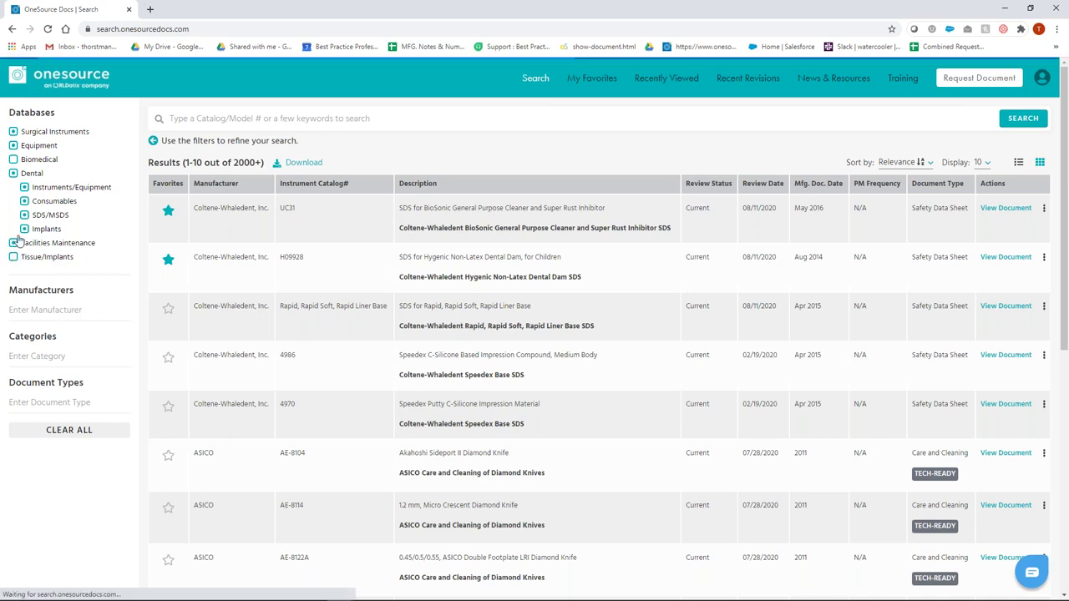
pyautogui.click(14, 173)
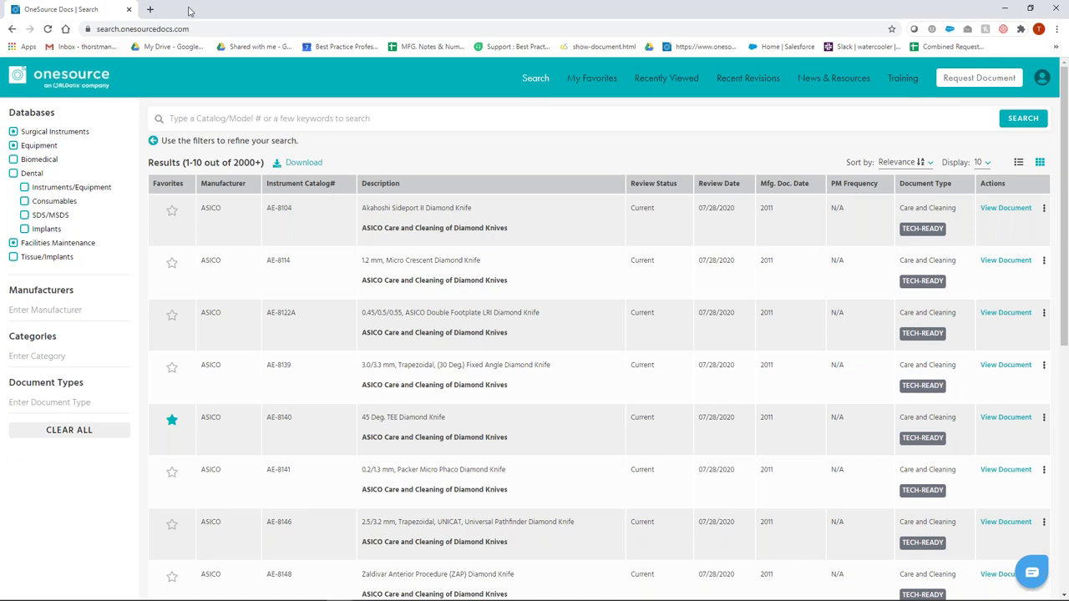
# Move the restored browser window aside, switch to the oneSOURCE slide presentation and advance to the Questions slide
pyautogui.doubleClick(414, 12)
pyautogui.moveTo(334, 18); pyautogui.dragTo(68, 243)
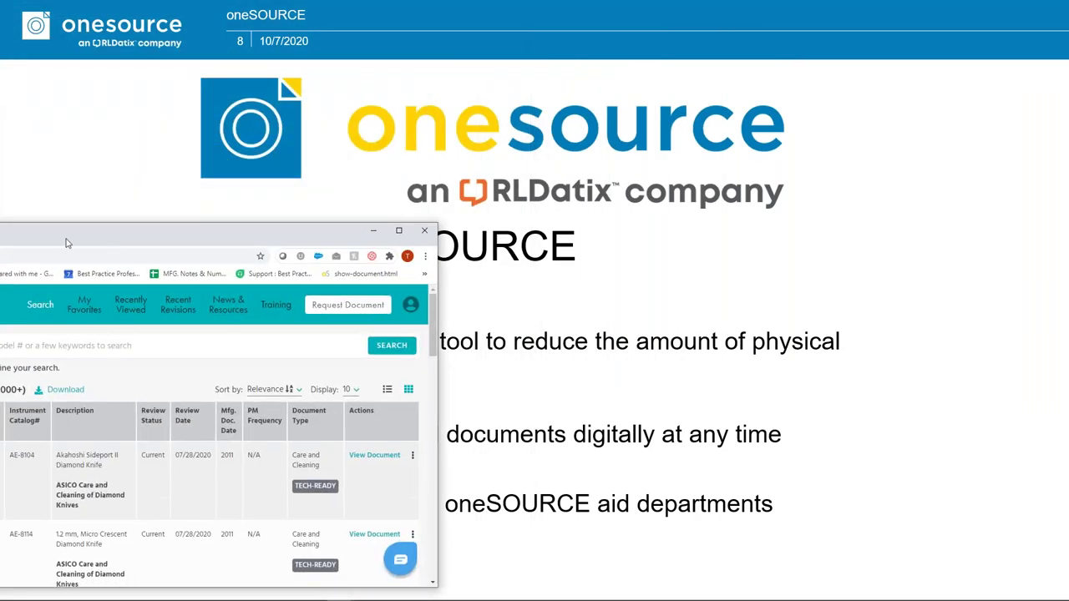
pyautogui.hotkey('alt', 'Tab')
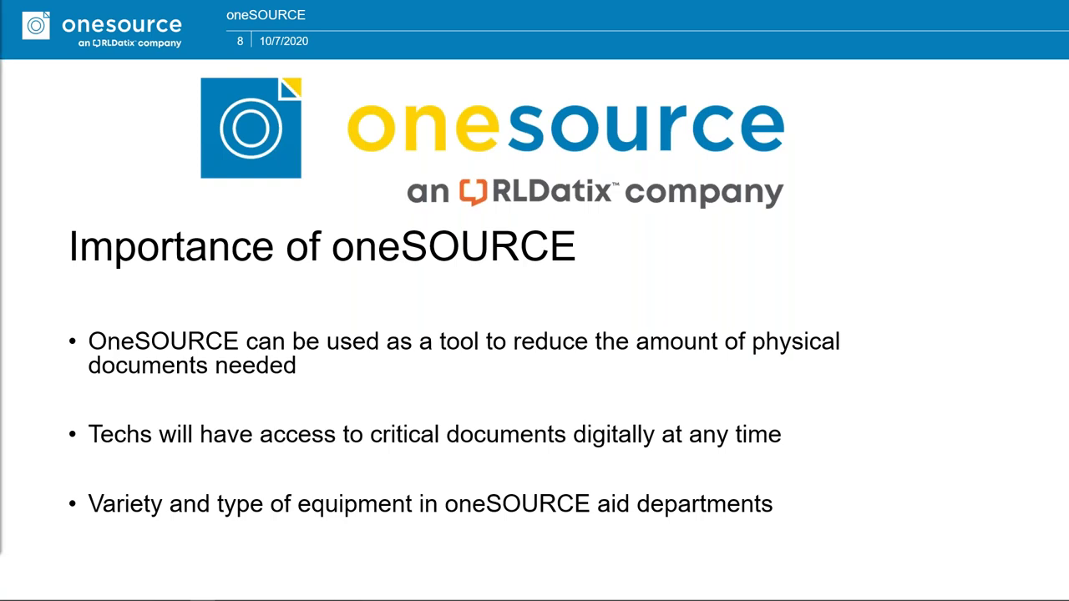
pyautogui.press('Right')
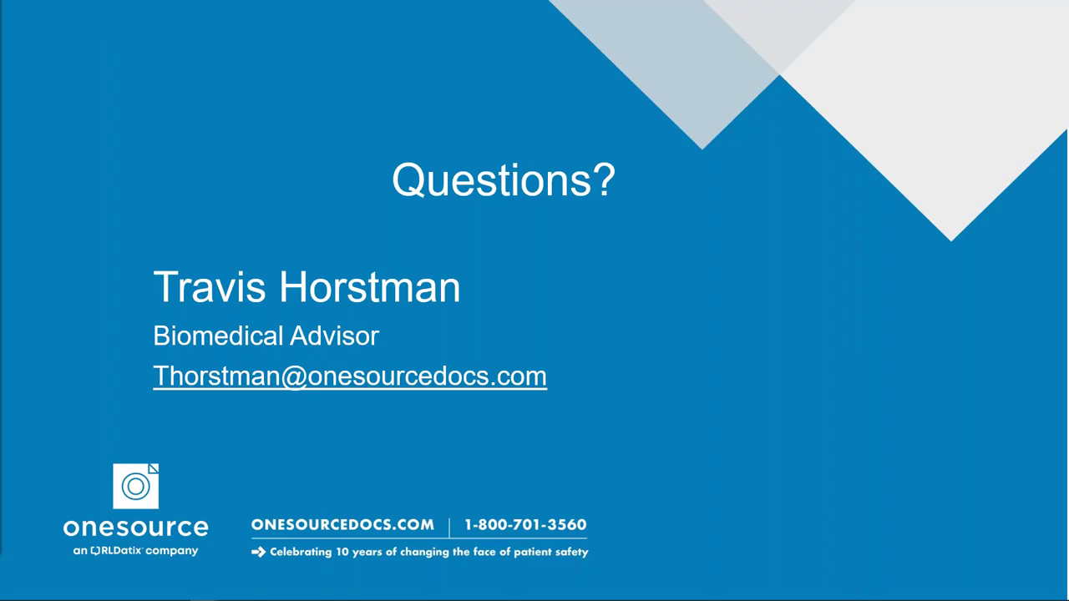